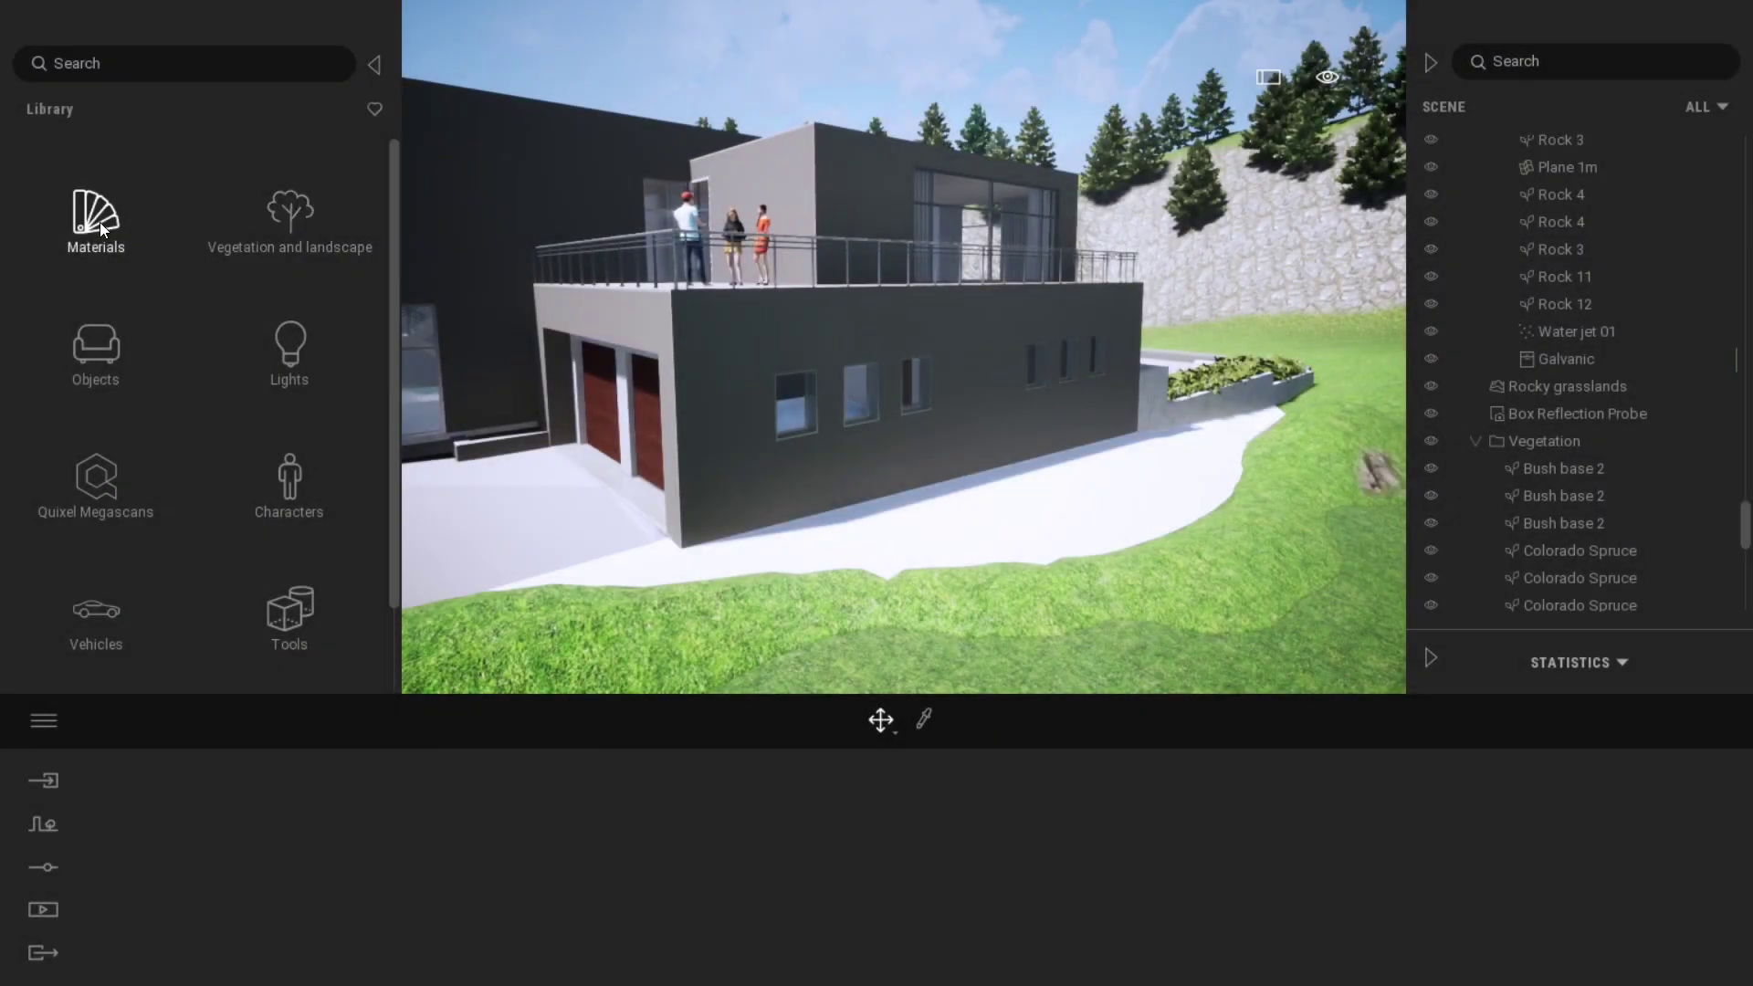
- Apply the Nature 'Grassy ground' material to the white path and raise its scale to 9.23
click(128, 246)
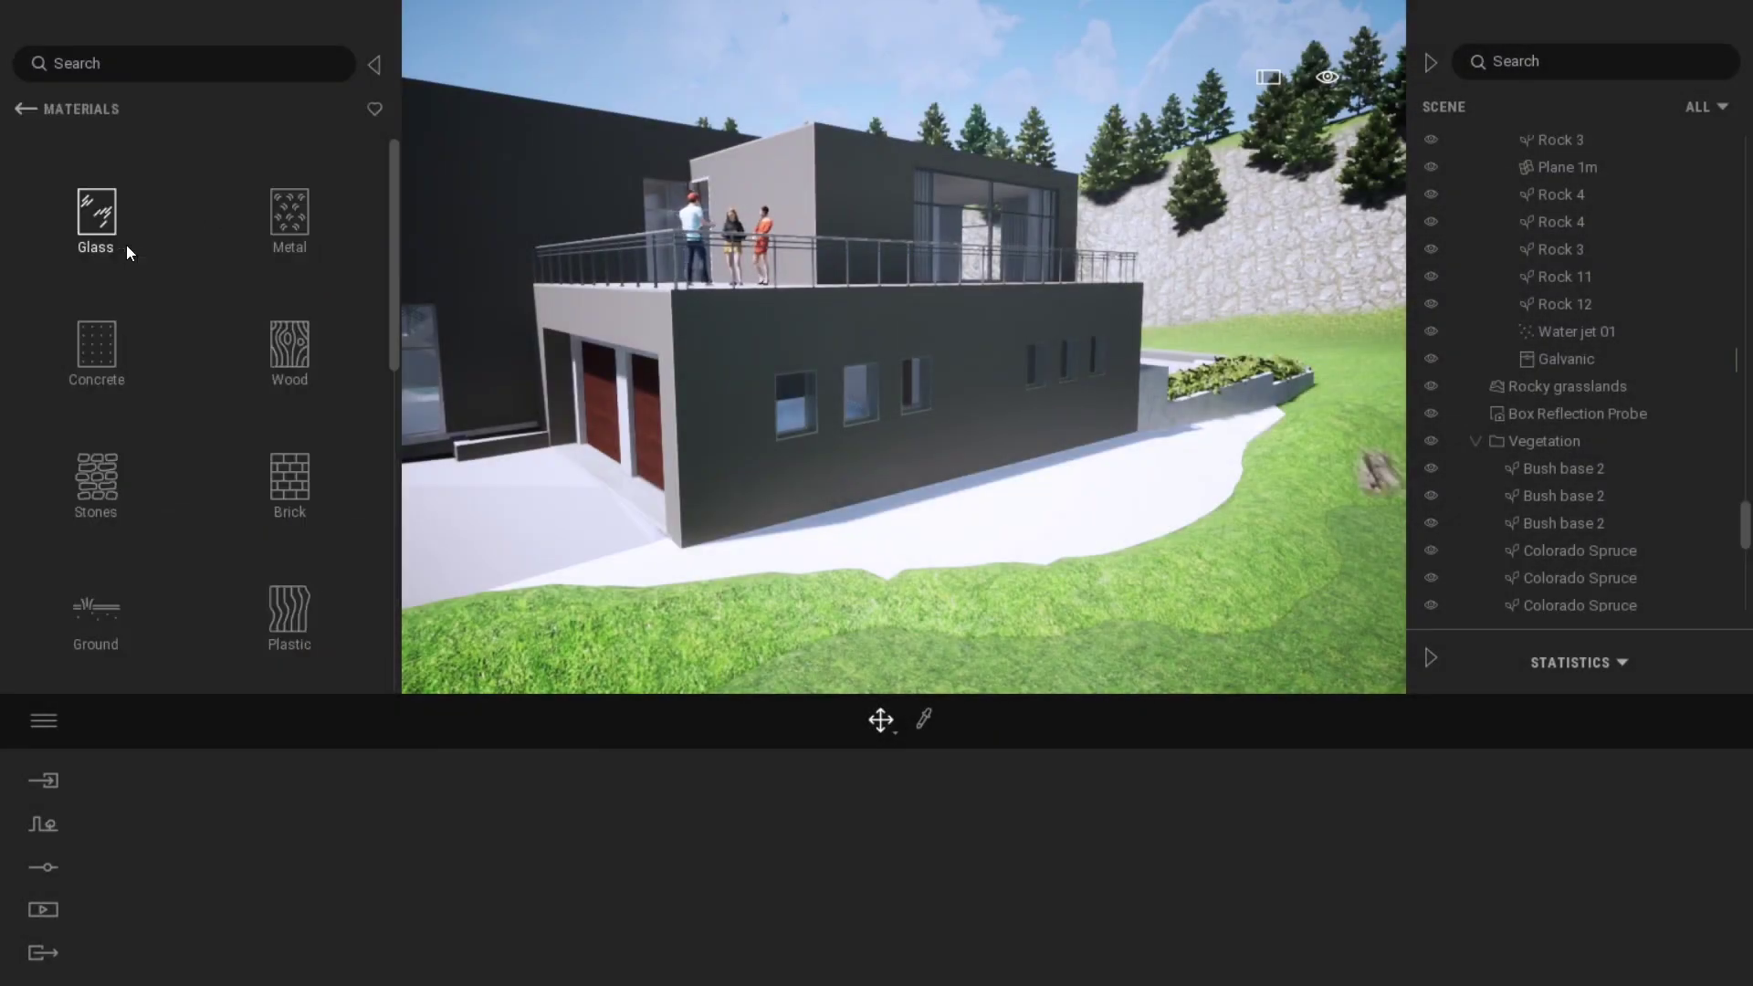
click(93, 608)
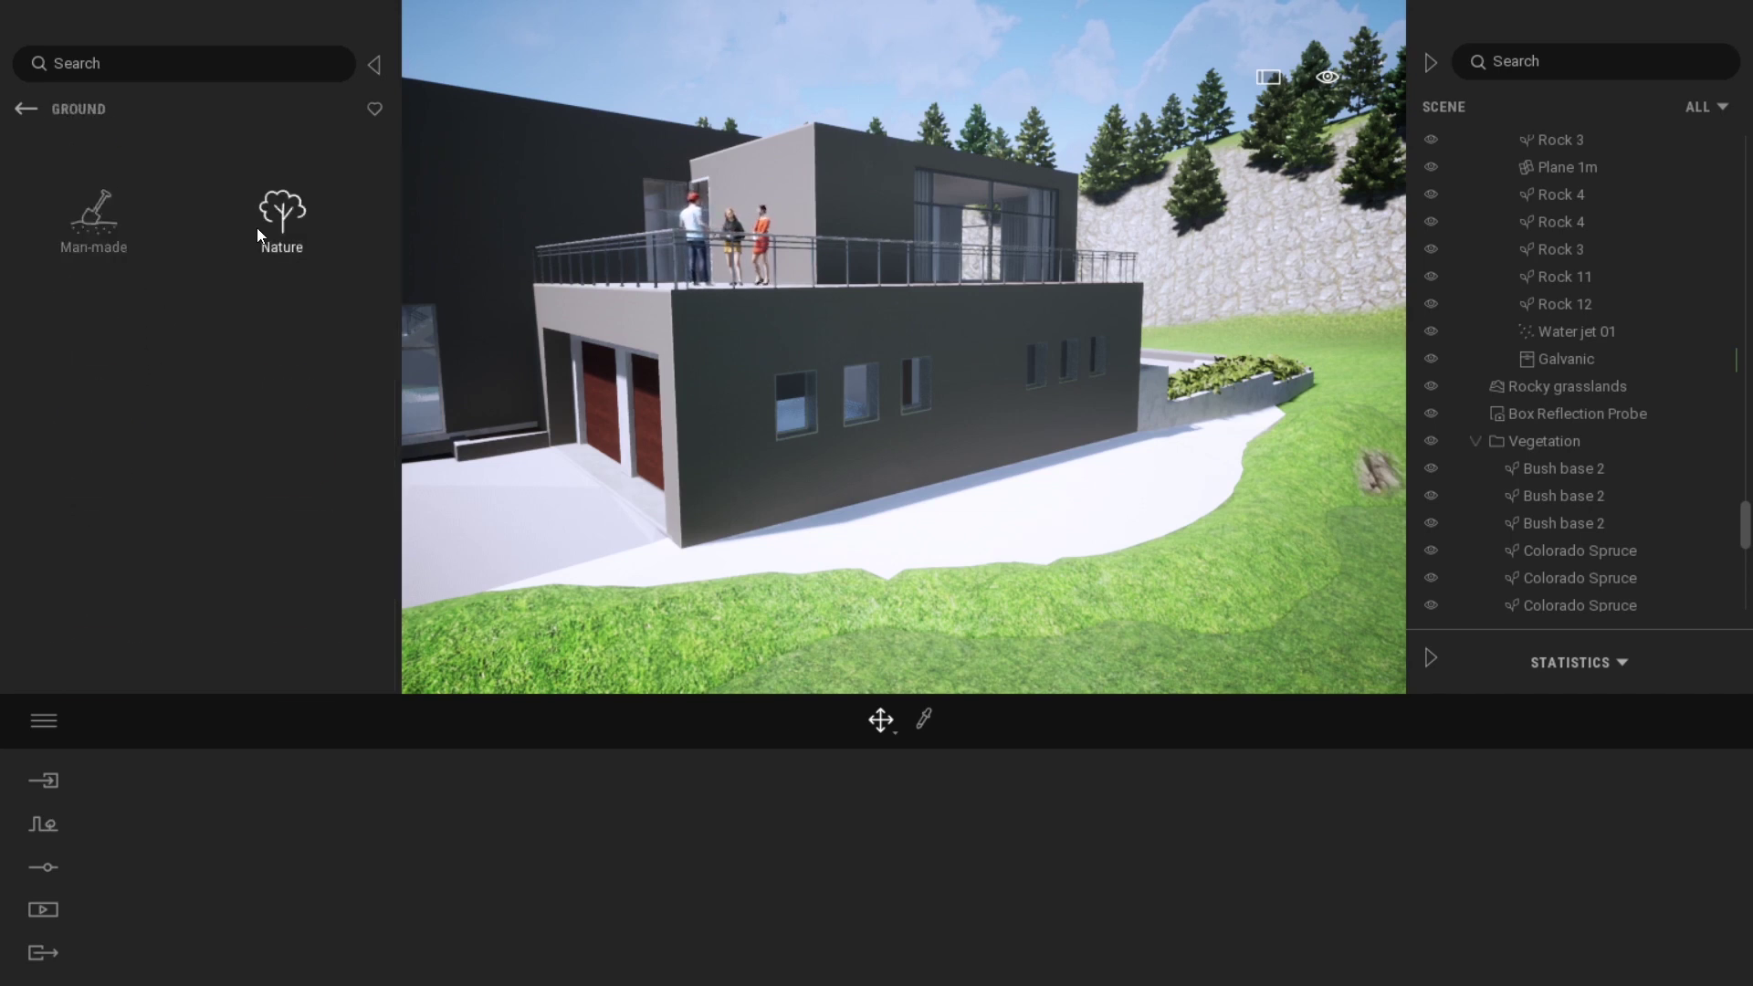
click(256, 228)
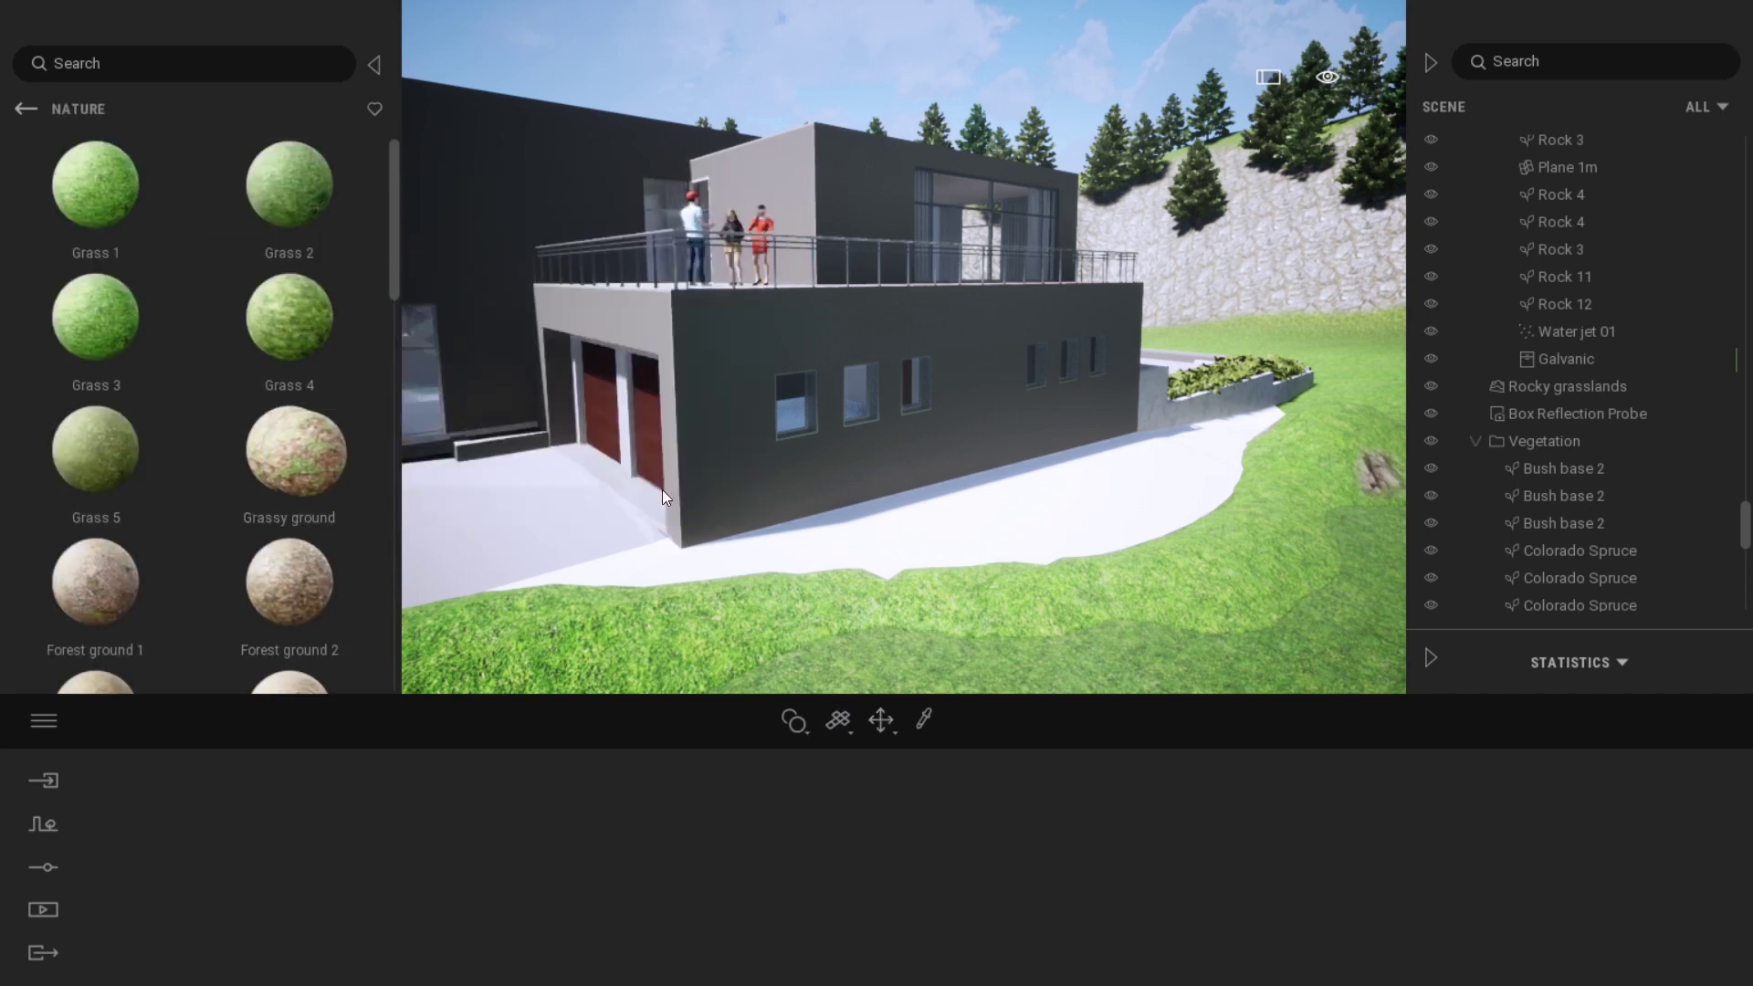
drag(281, 490, 1000, 524)
mouse_move(1152, 851)
mouse_down()
mouse_move(1165, 763)
mouse_move(1163, 780)
mouse_up()
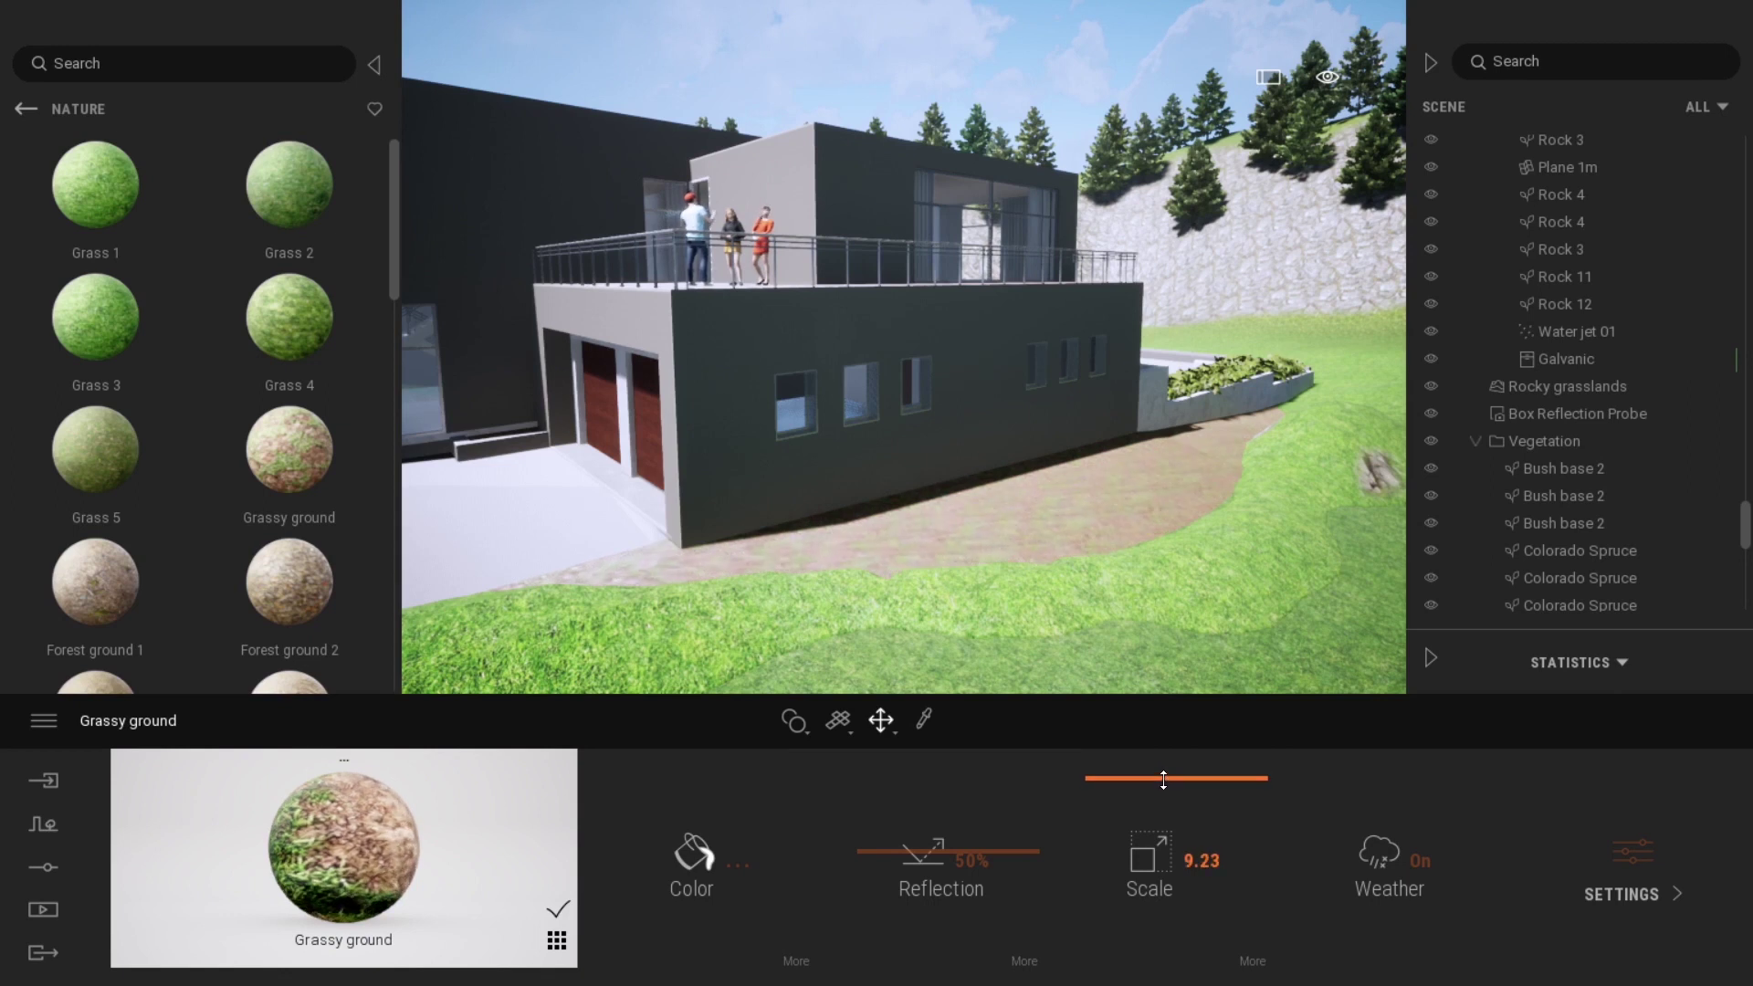
click(27, 109)
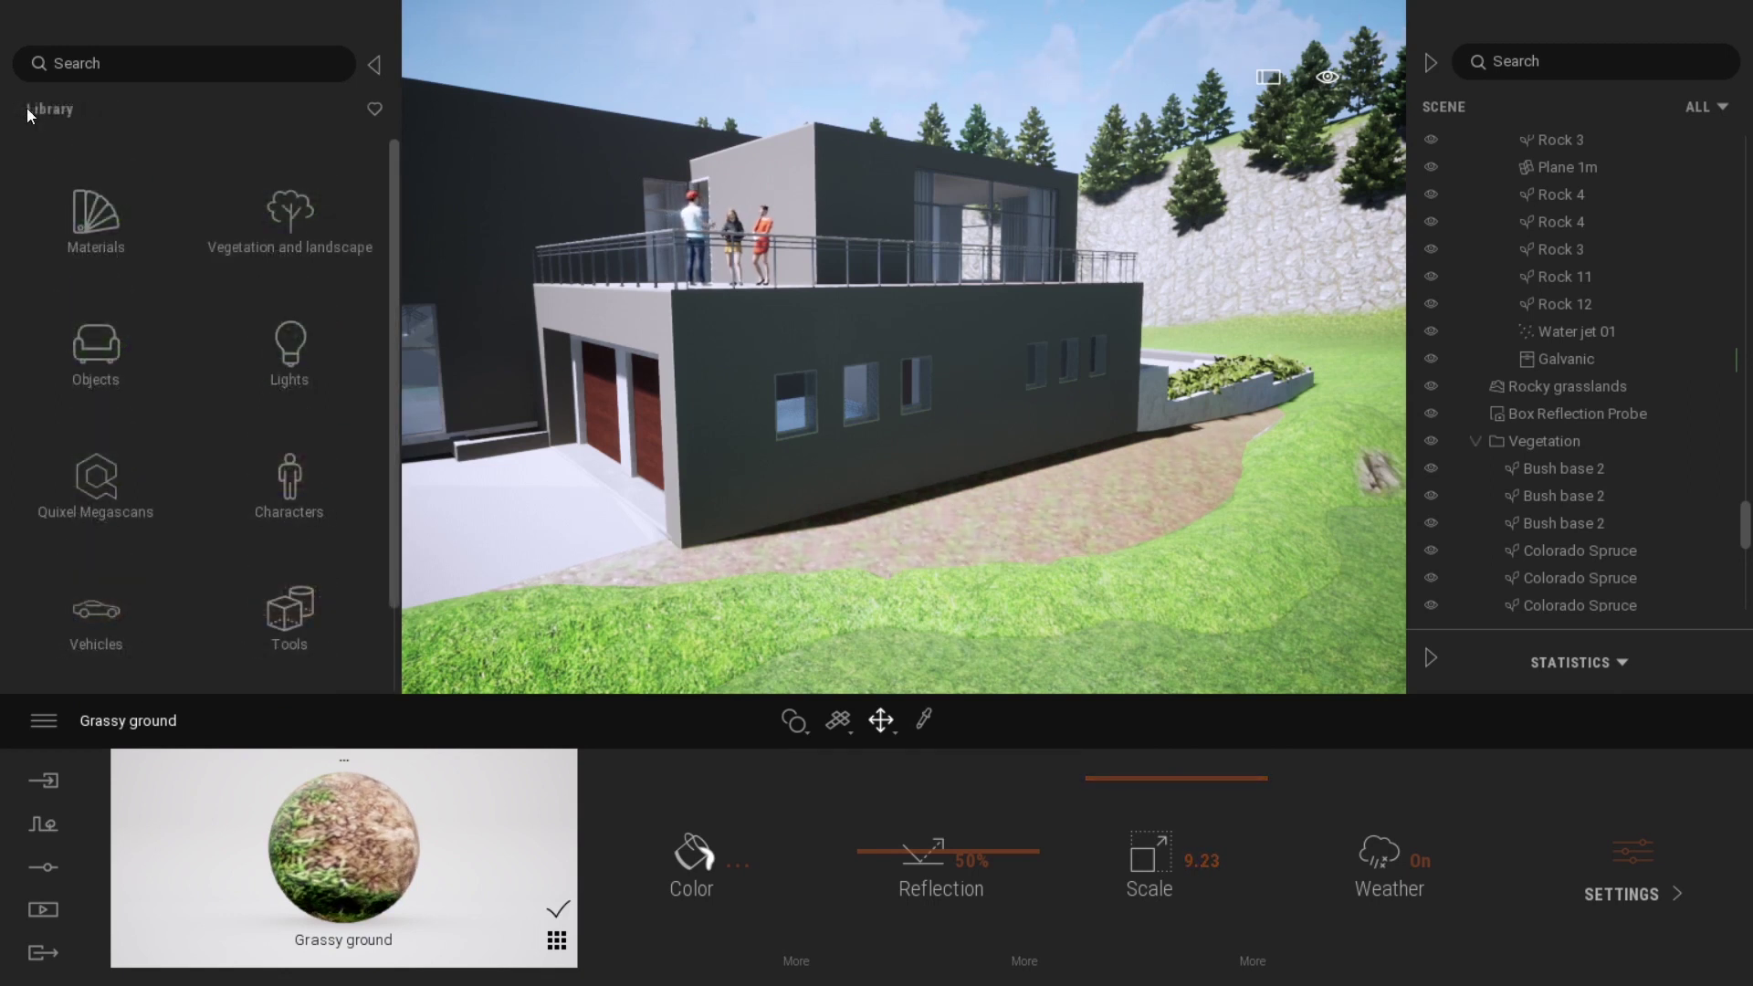
- Place two Rock 9 boulders from the Rocks library, one on the path and one at the garage corner
click(285, 227)
click(288, 485)
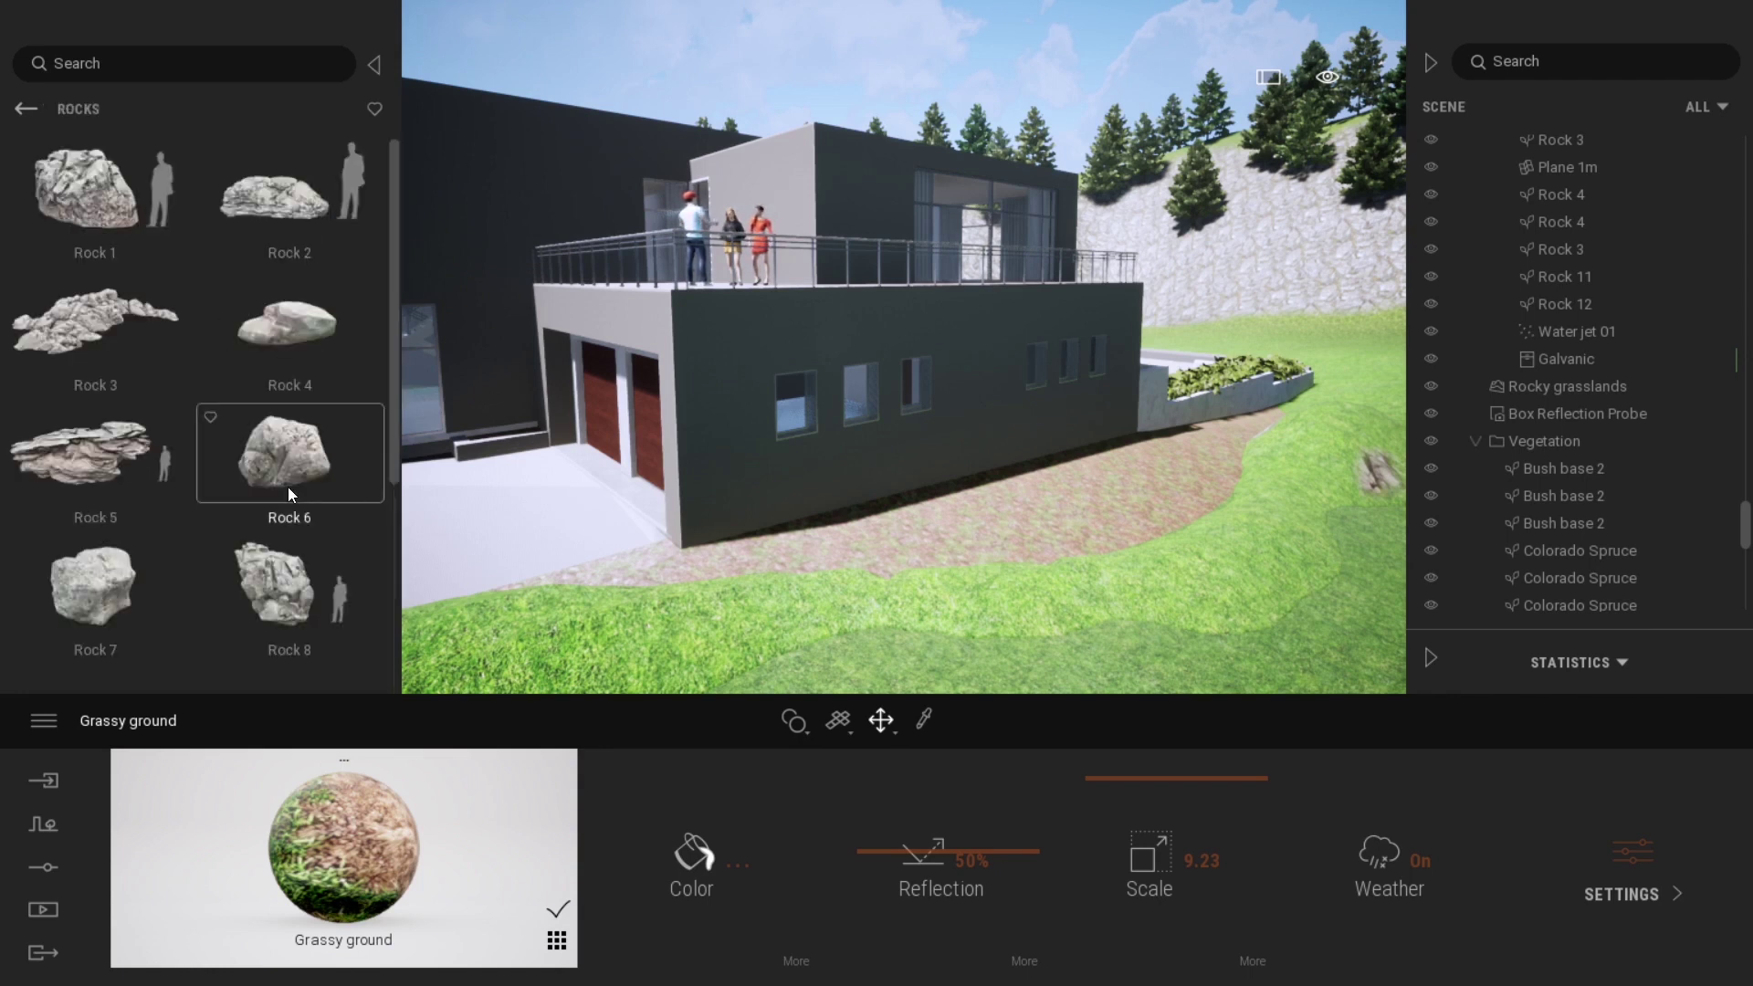
scroll(229, 483, down, 2)
scroll(229, 484, down, 2)
drag(229, 484, 604, 562)
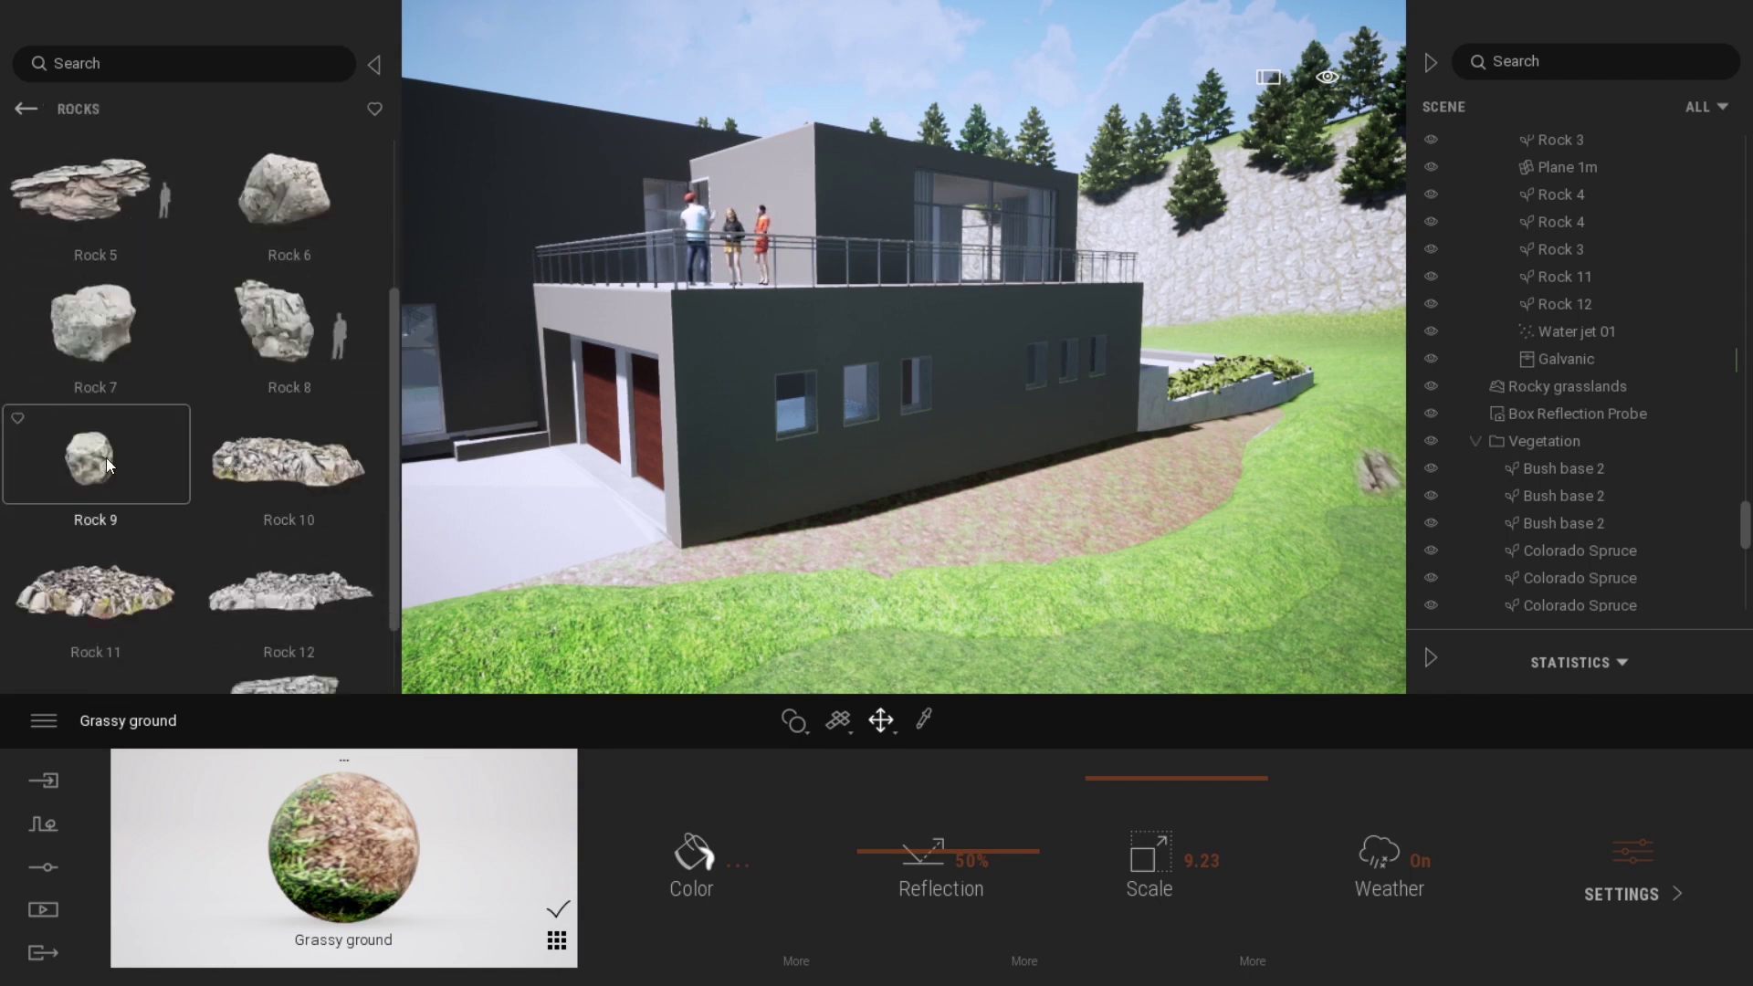
drag(714, 552, 942, 549)
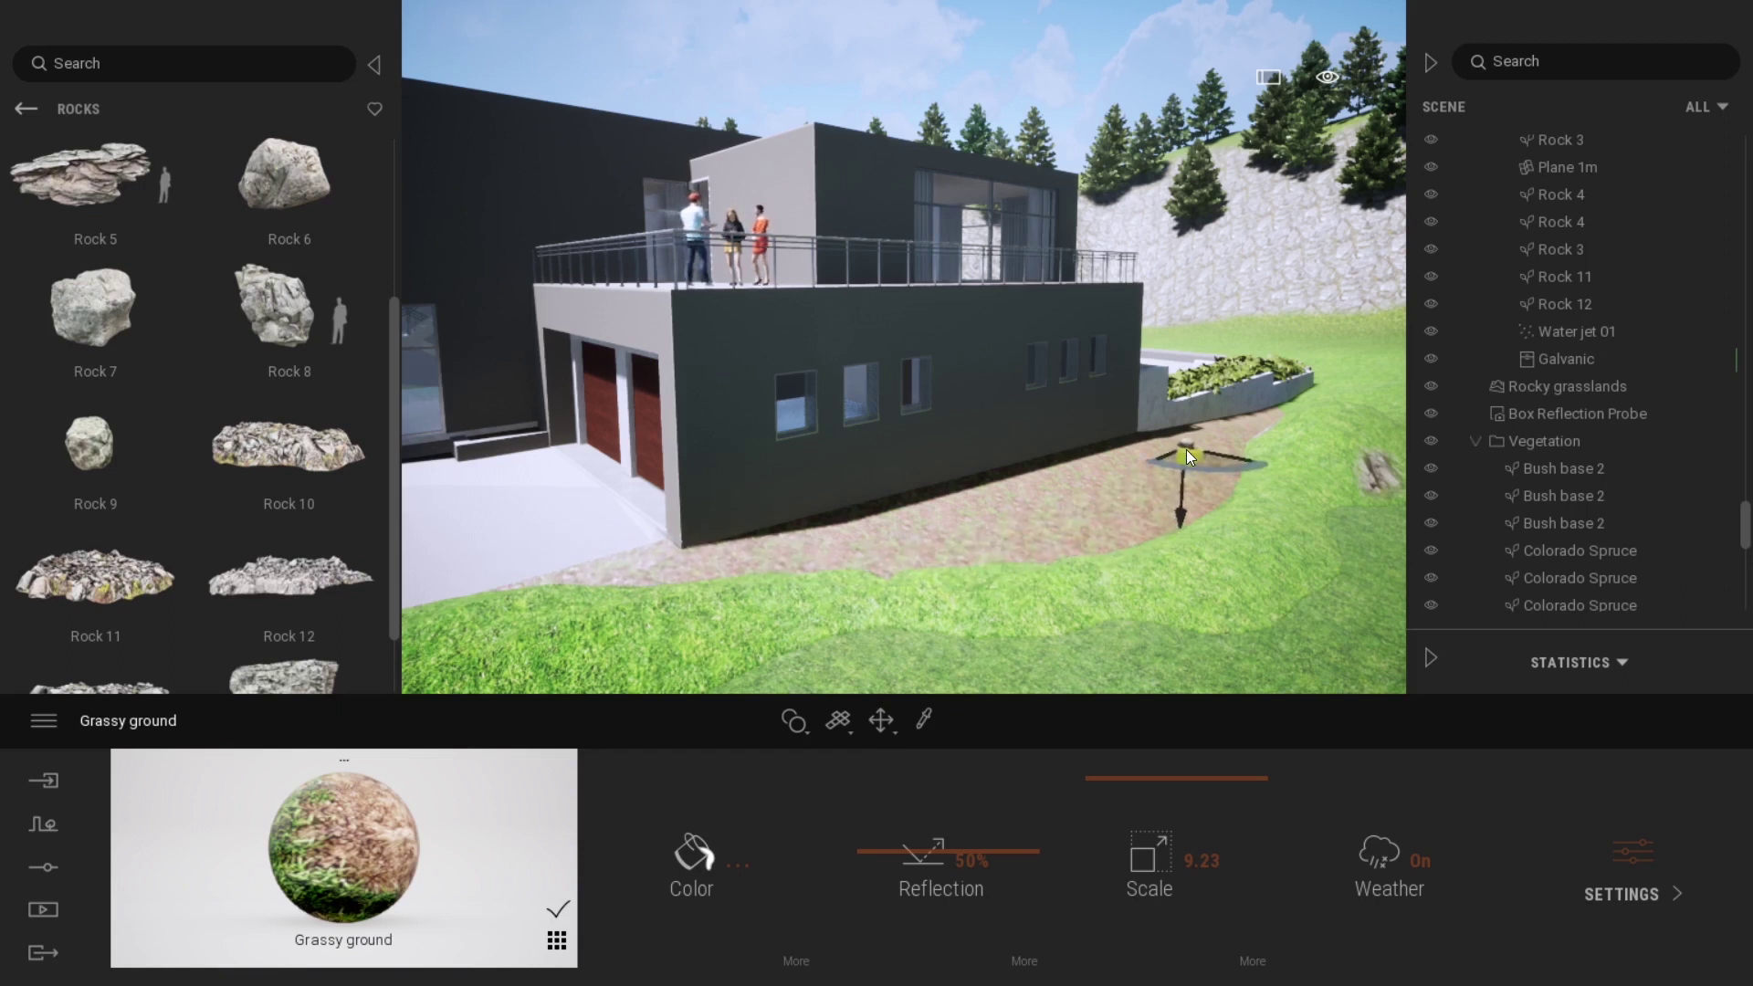
click(1186, 450)
drag(99, 448, 733, 559)
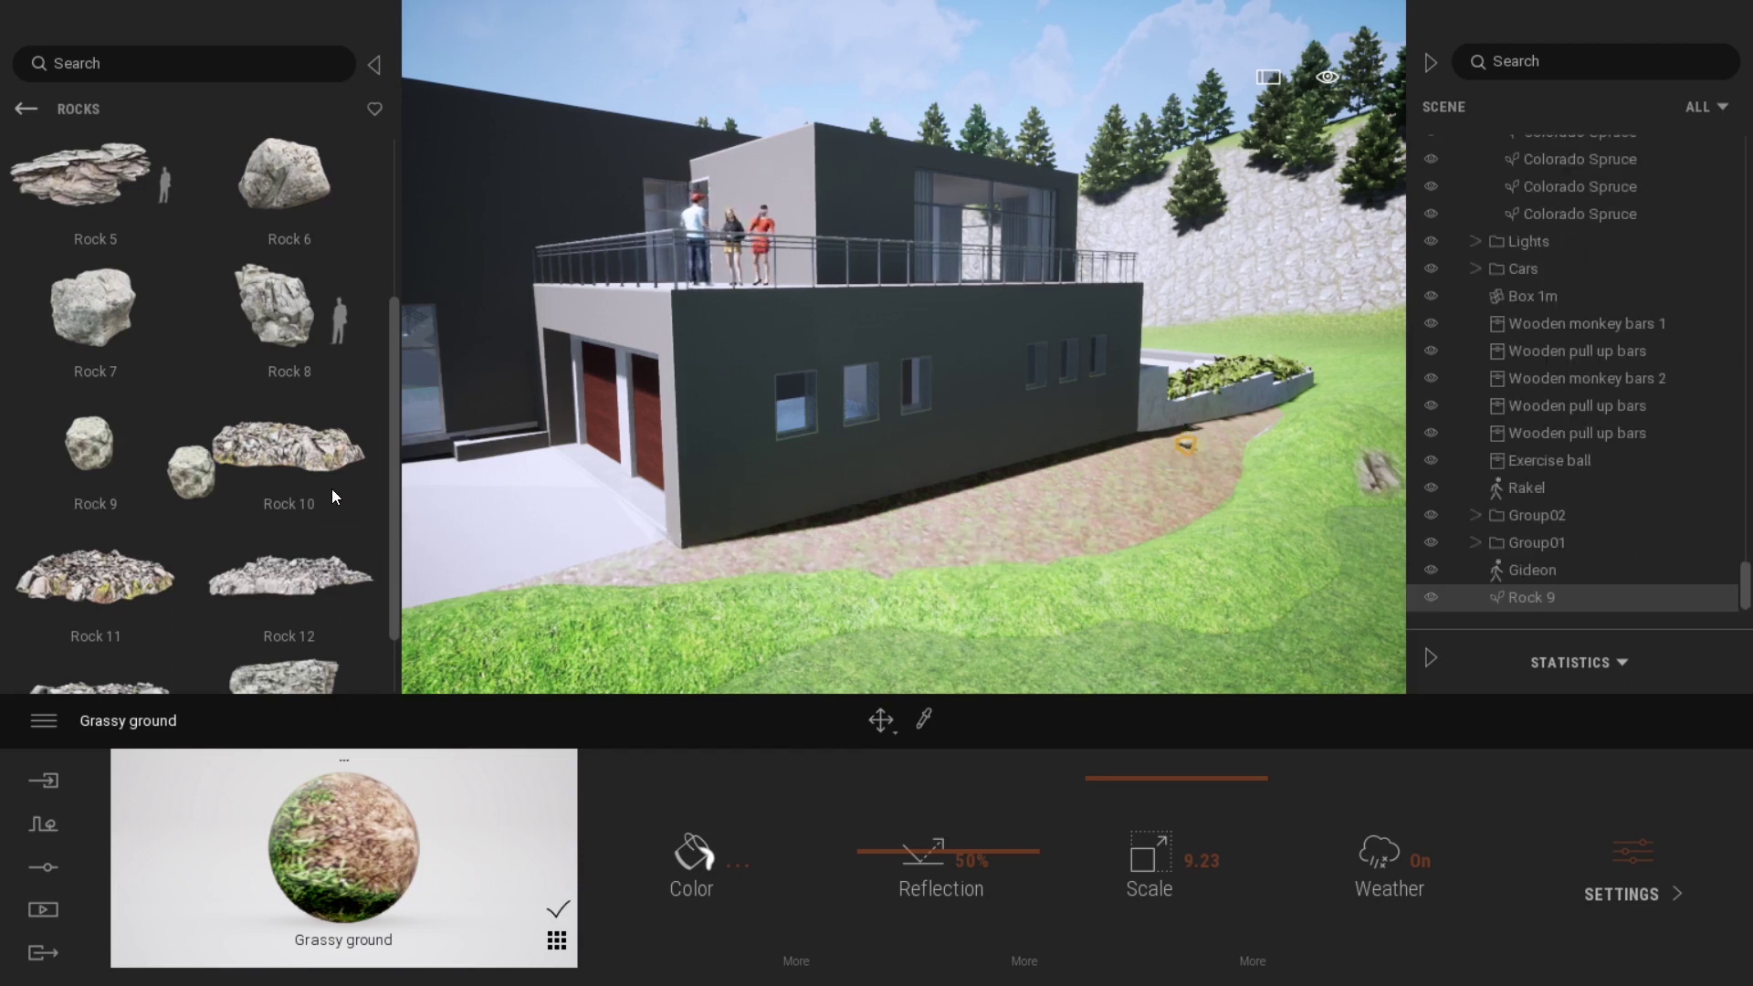
click(763, 553)
mouse_move(767, 537)
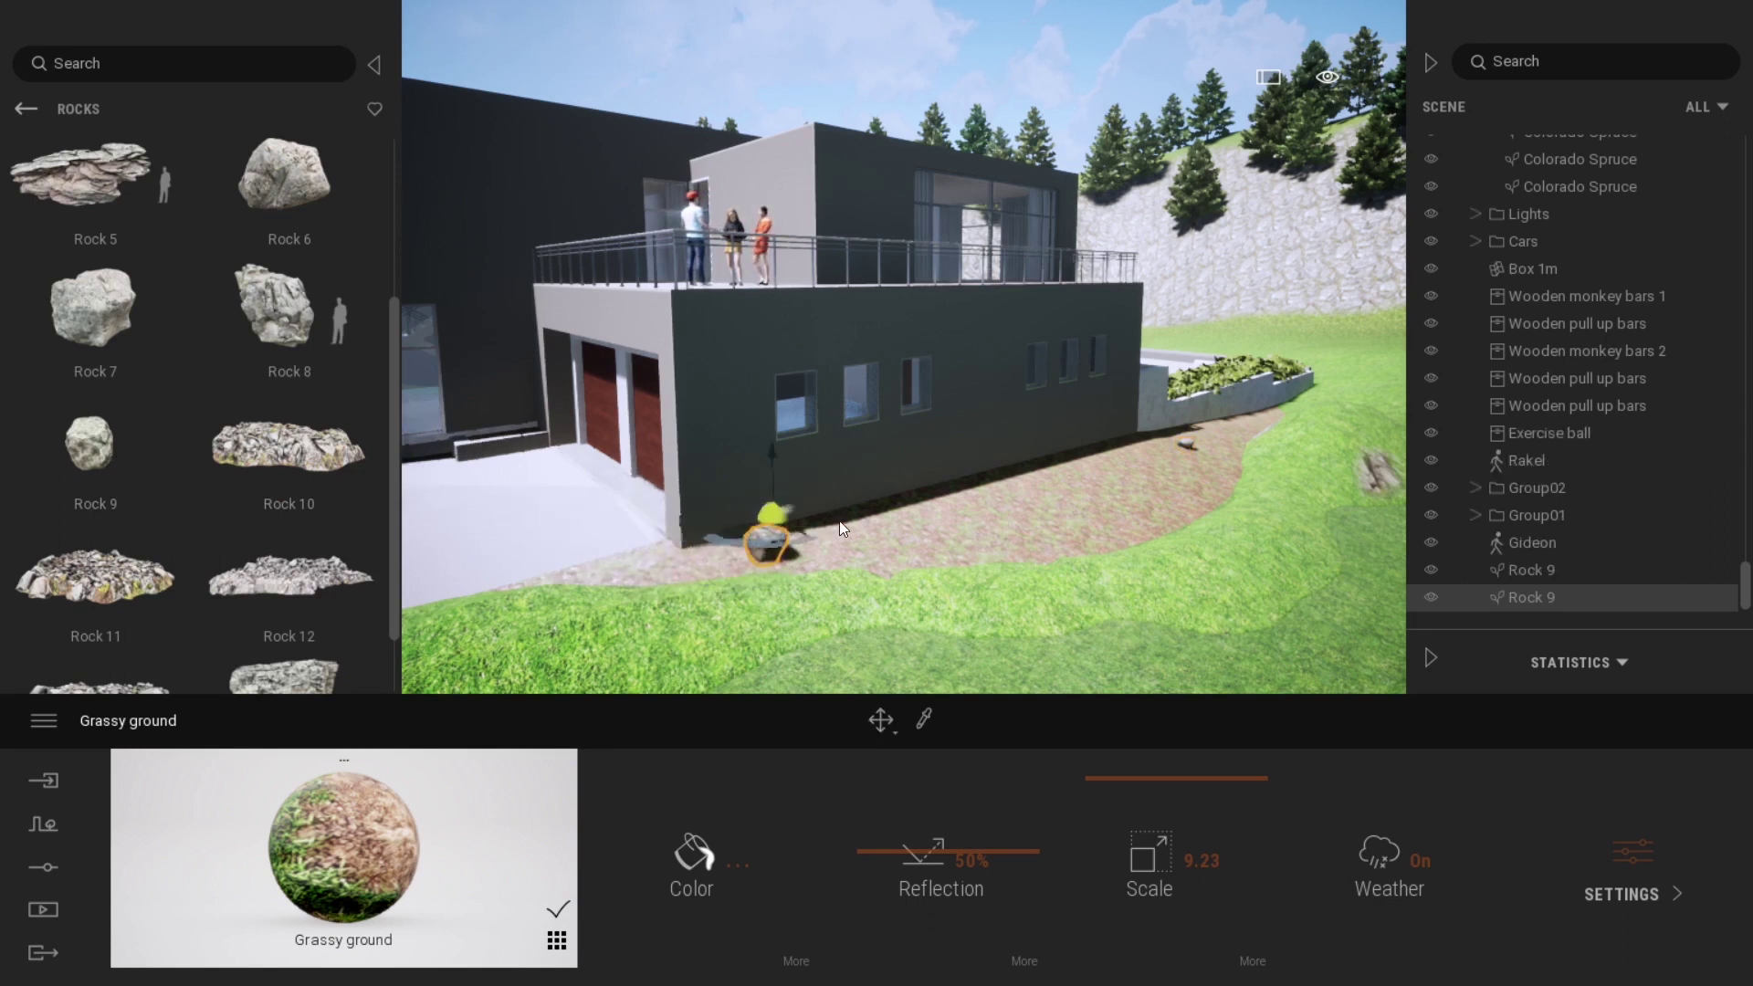
- Place five more Rock 9 boulders along the grassy path beside the house
click(944, 527)
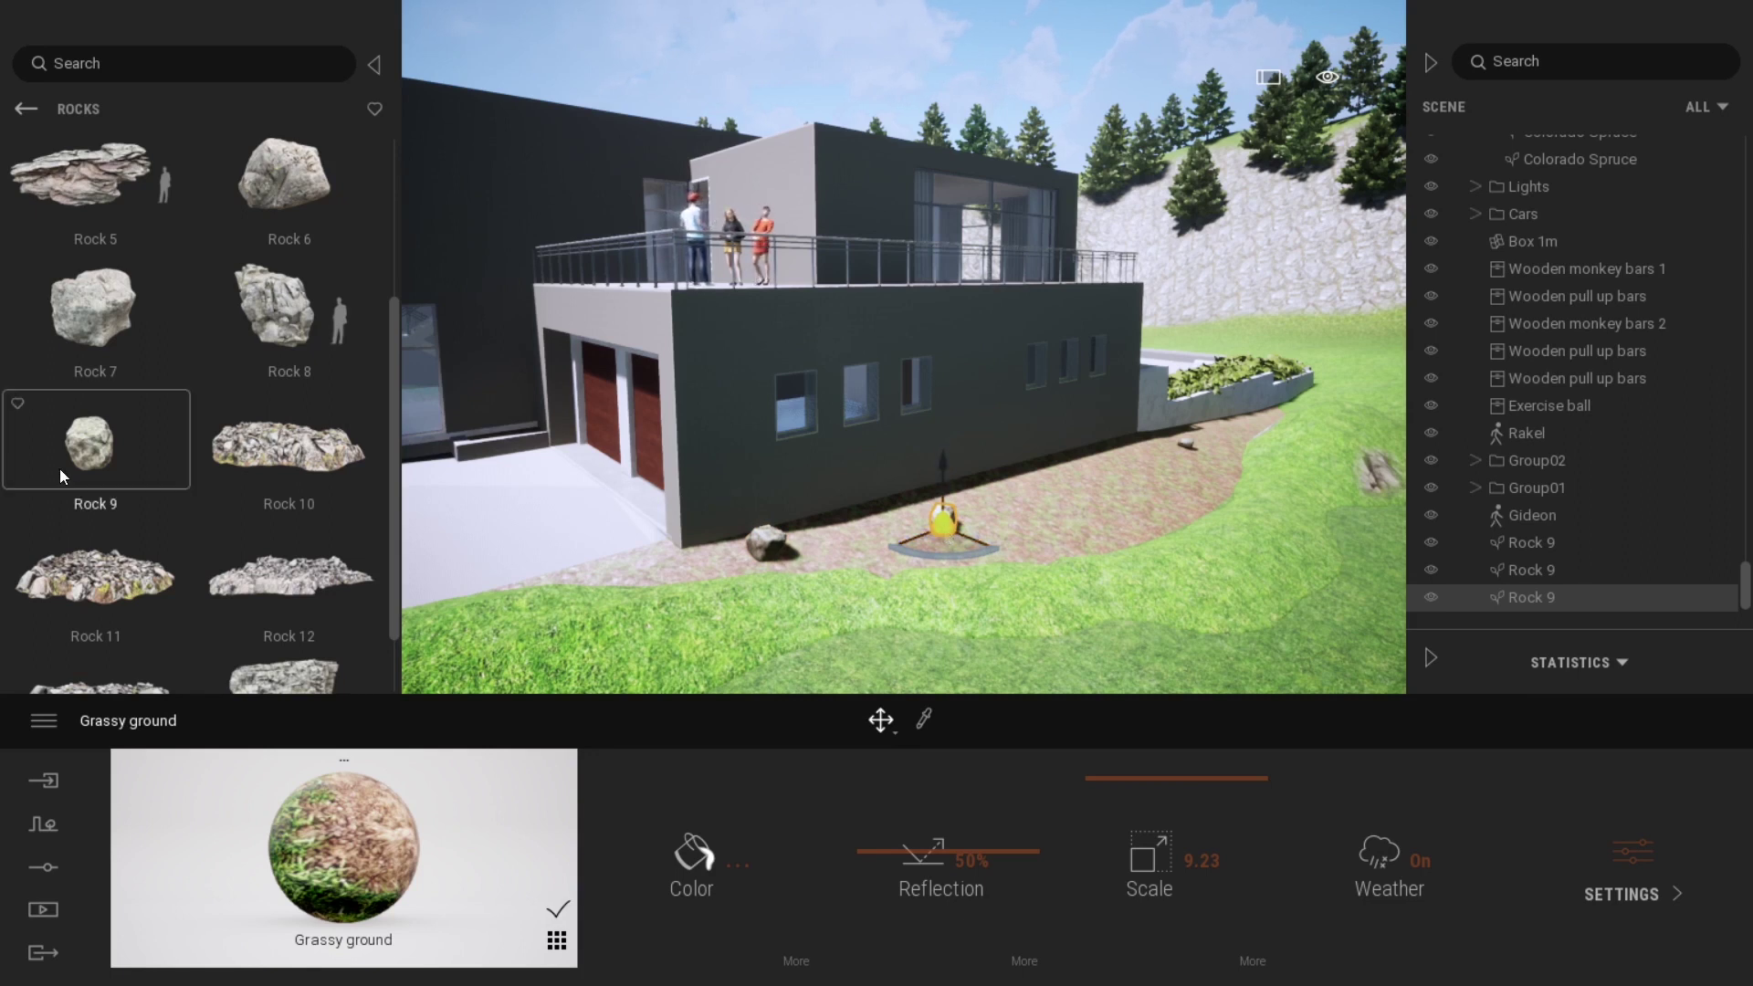
mouse_move(1113, 473)
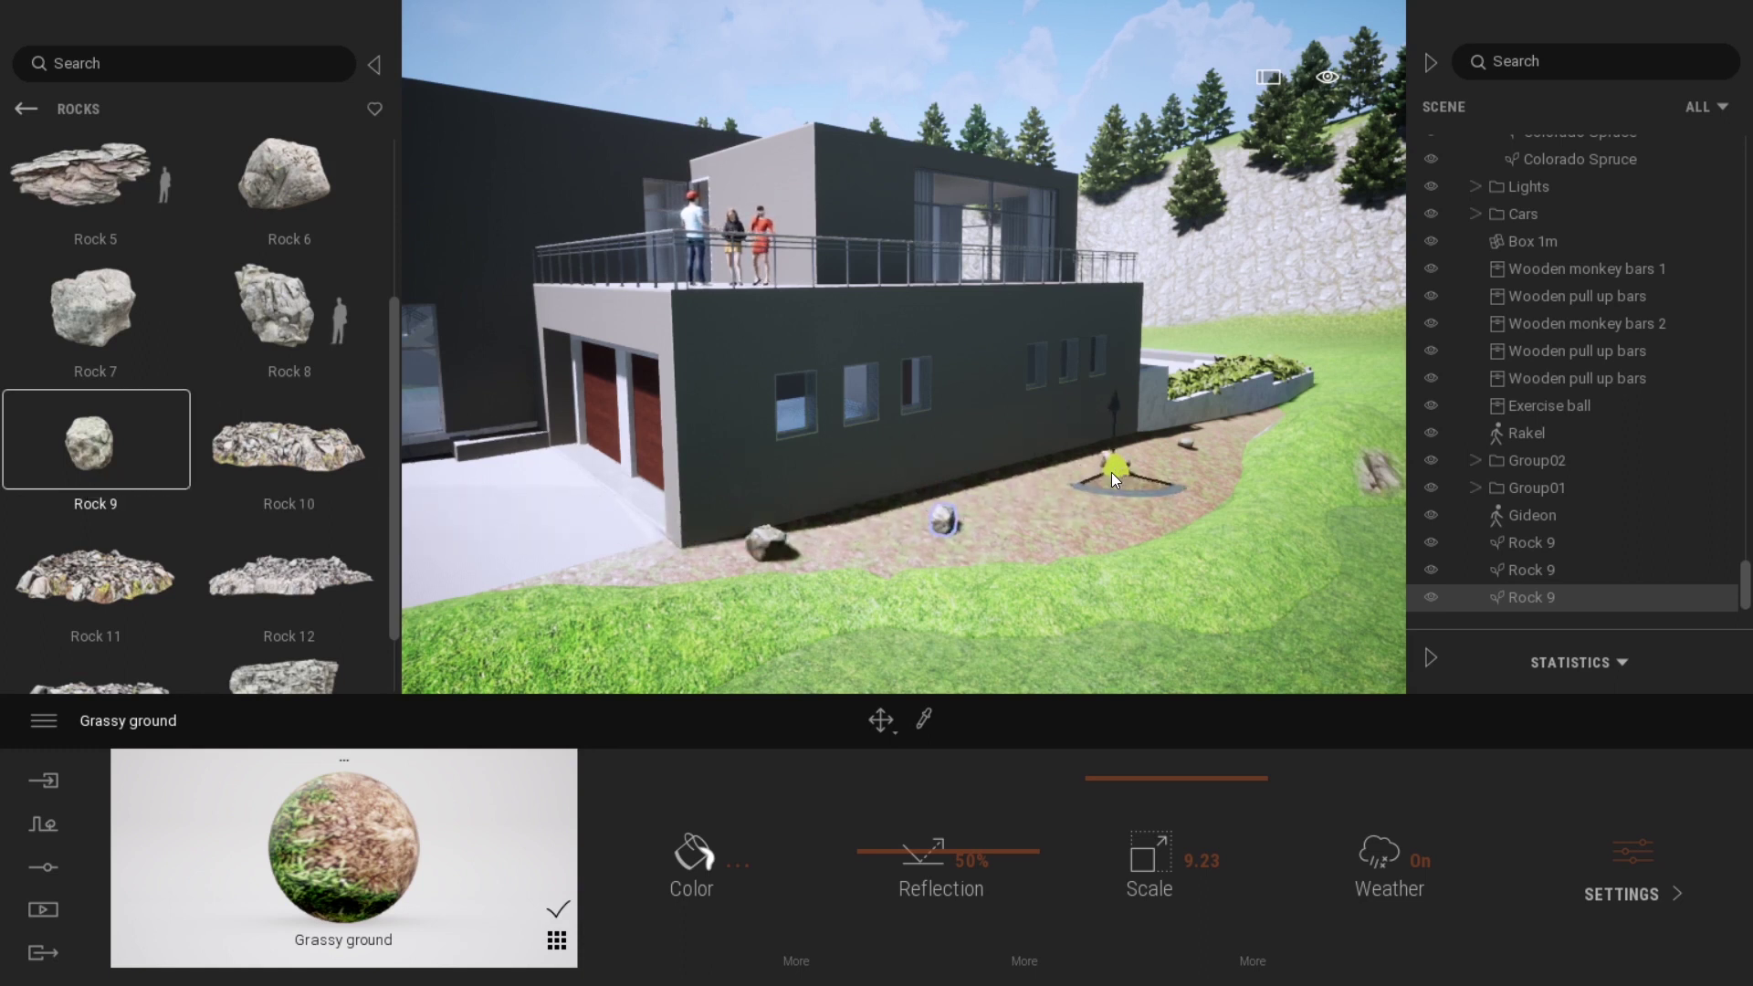
click(1110, 473)
click(1046, 504)
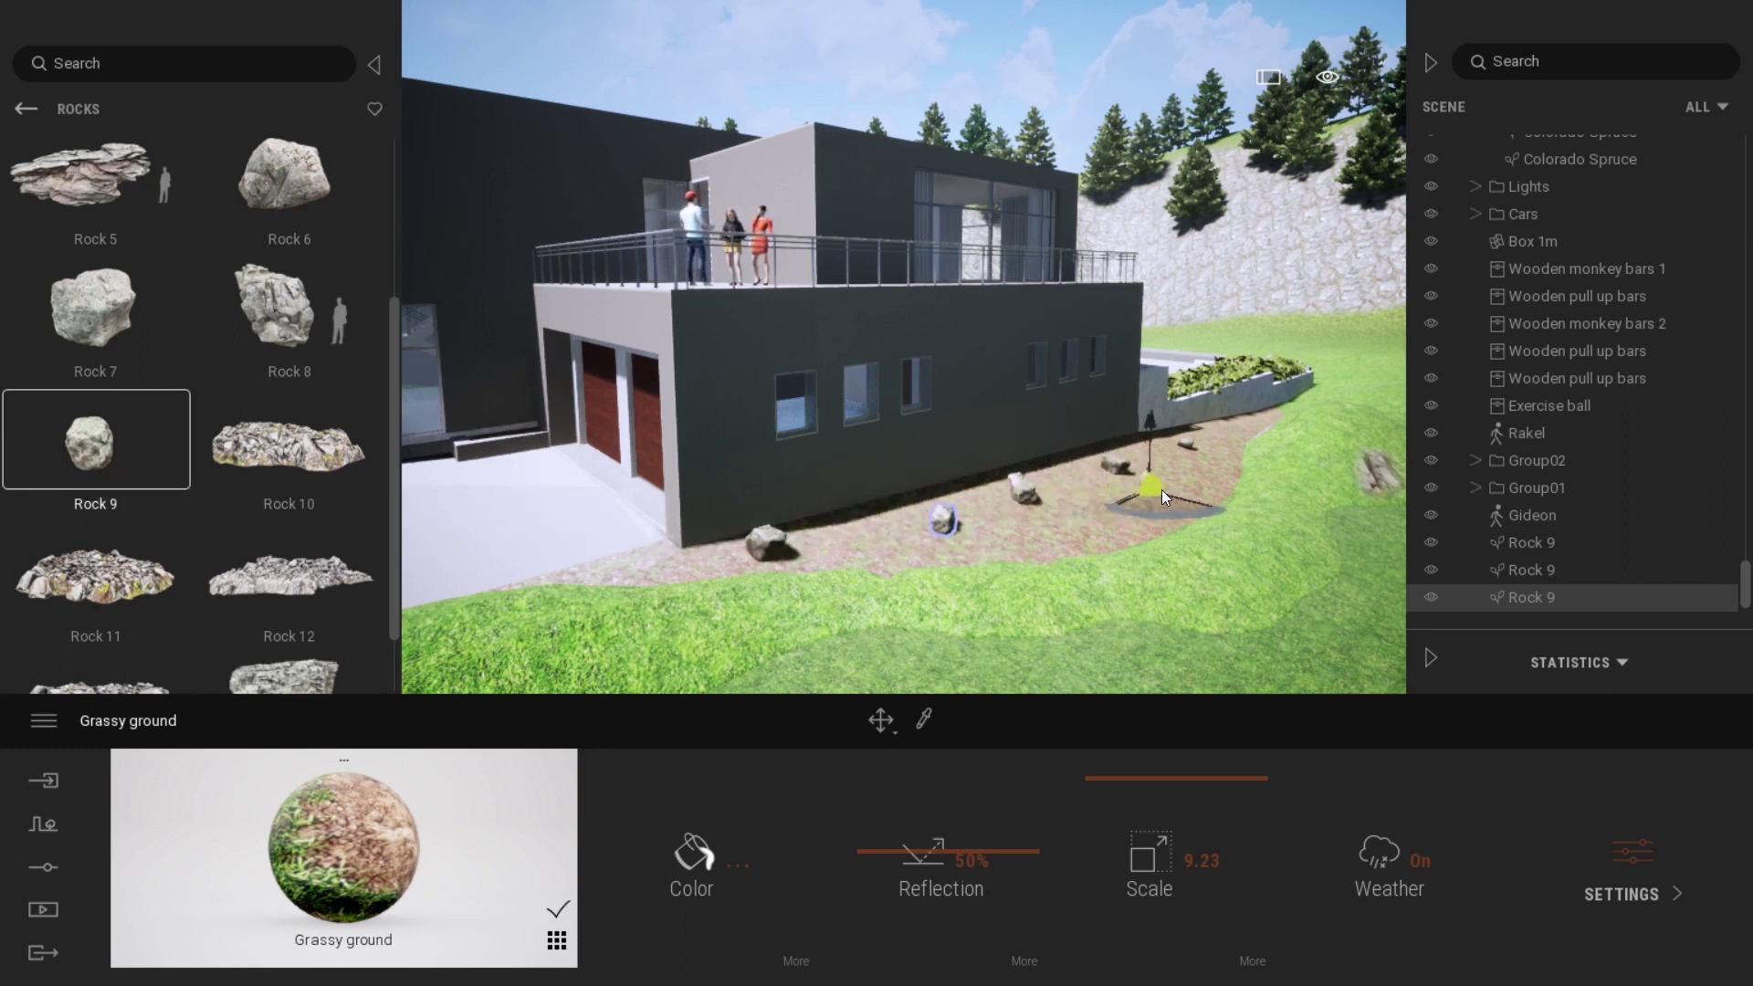
click(1180, 487)
click(1108, 517)
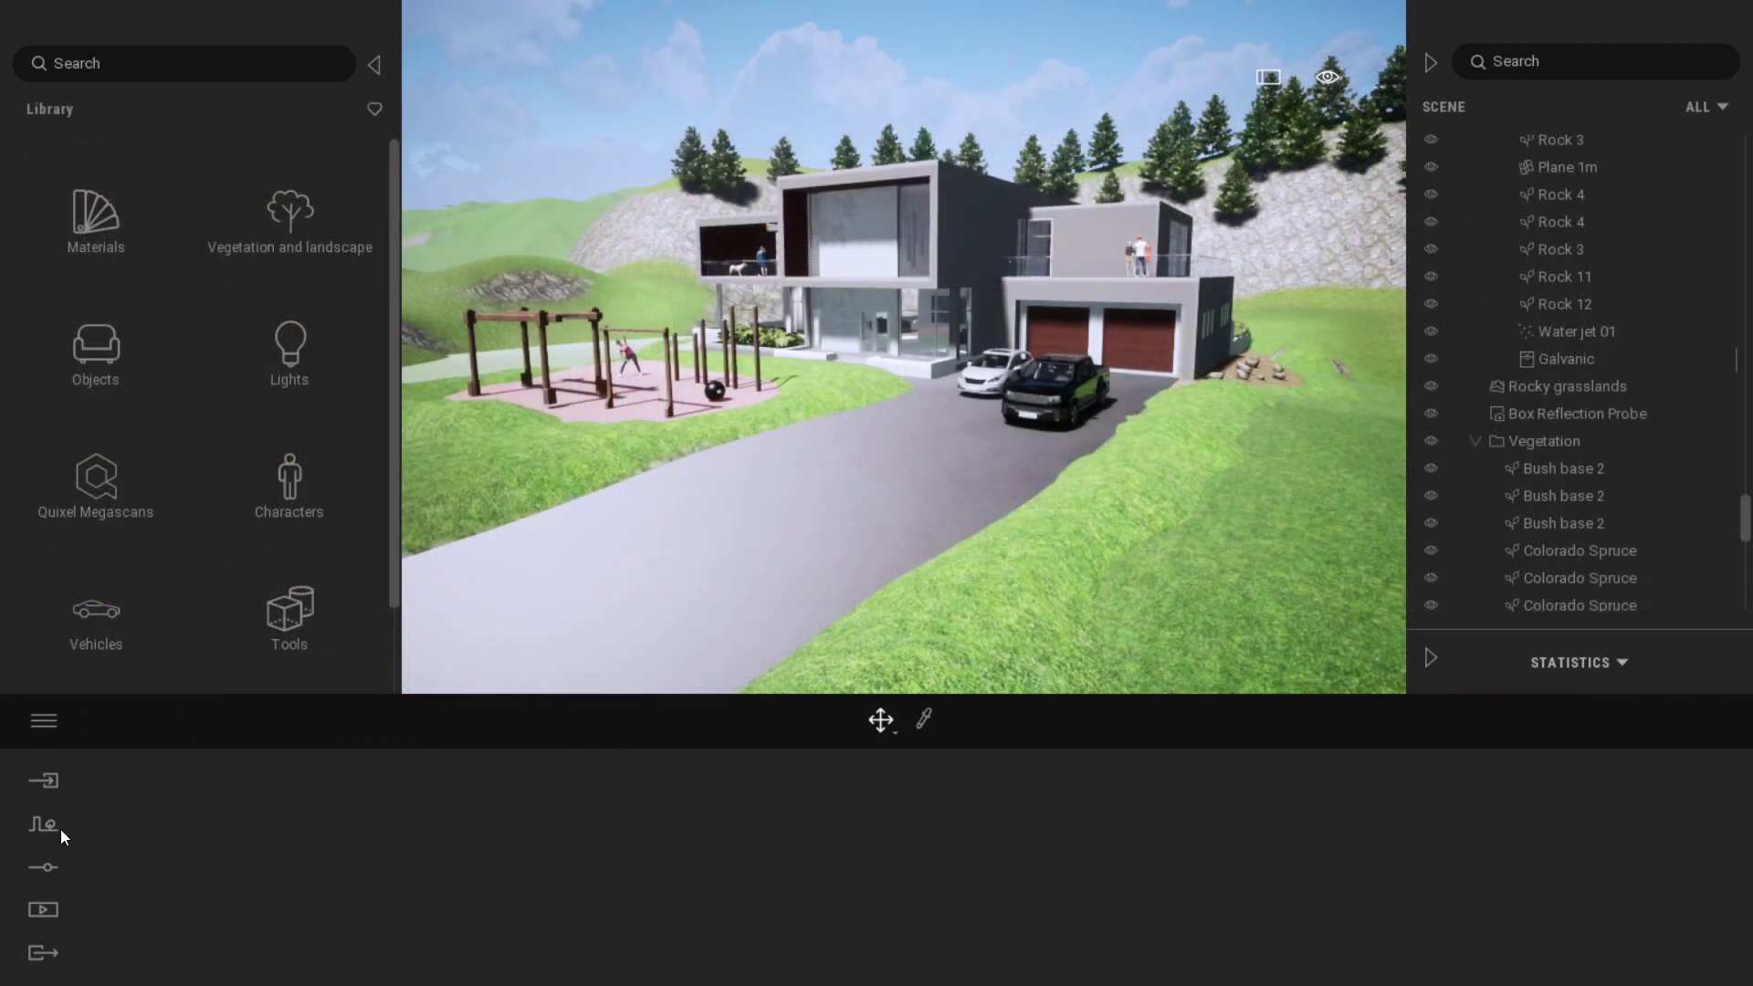
- Start Vegetation Paint and browse the vegetation library to the Bushes collection
click(48, 825)
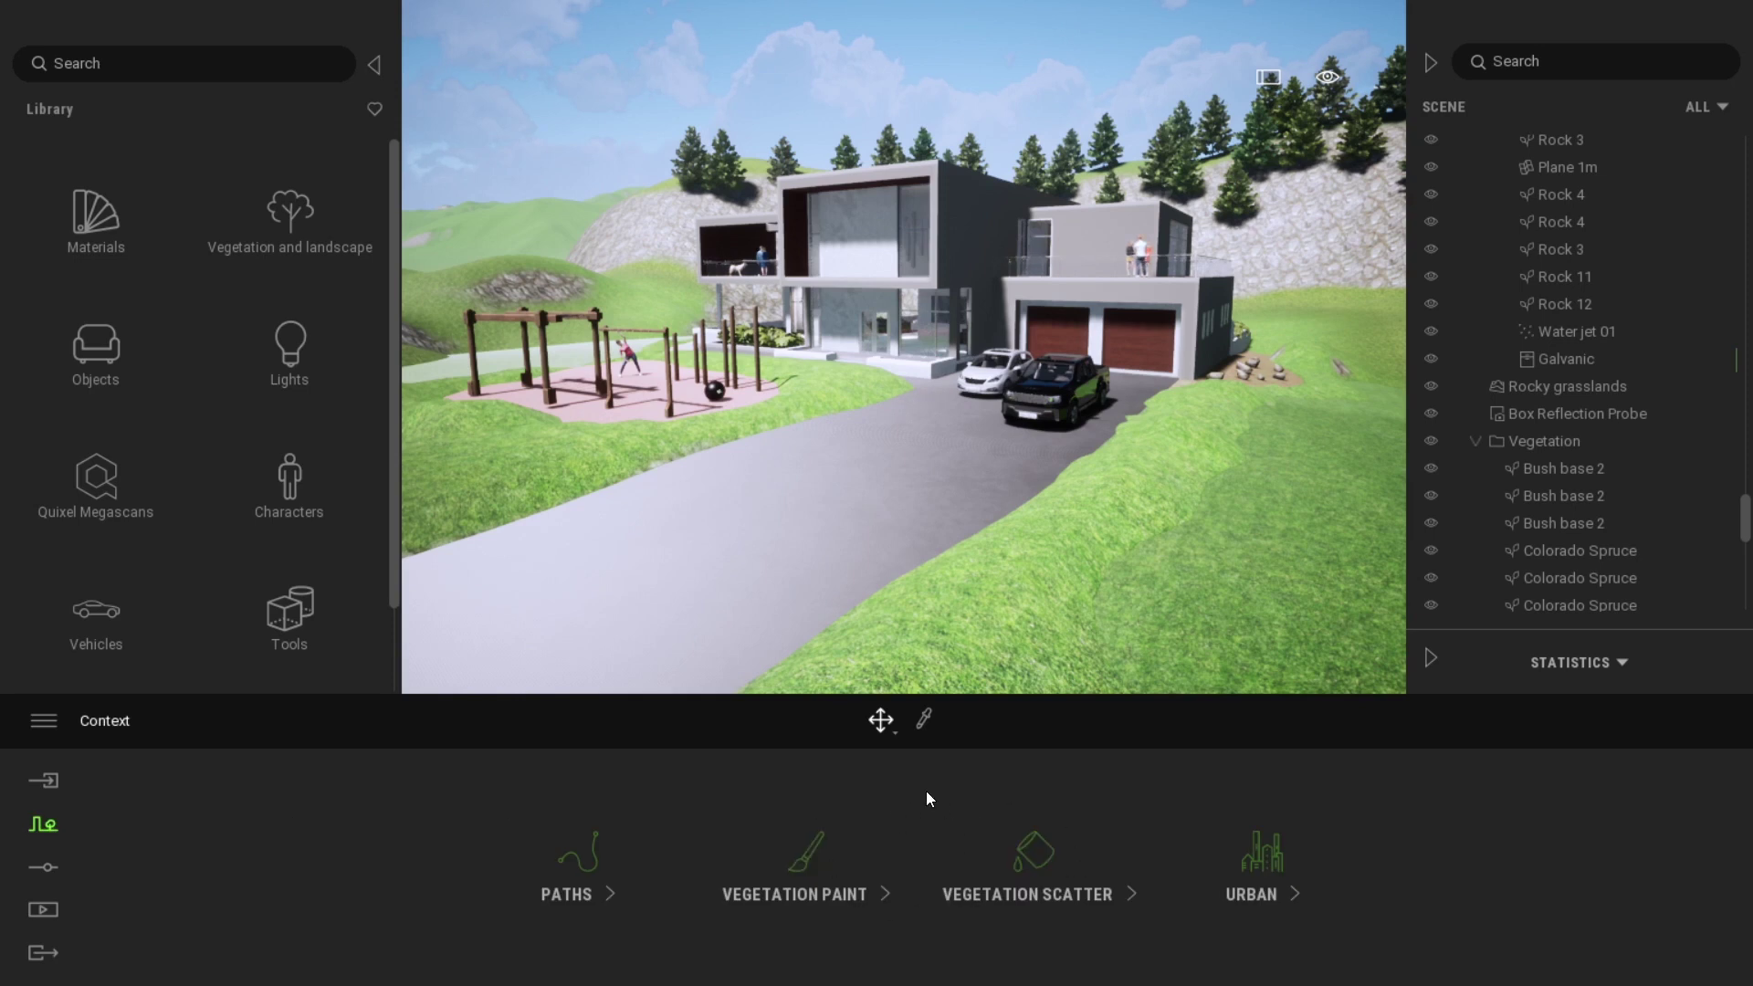
click(820, 854)
click(28, 109)
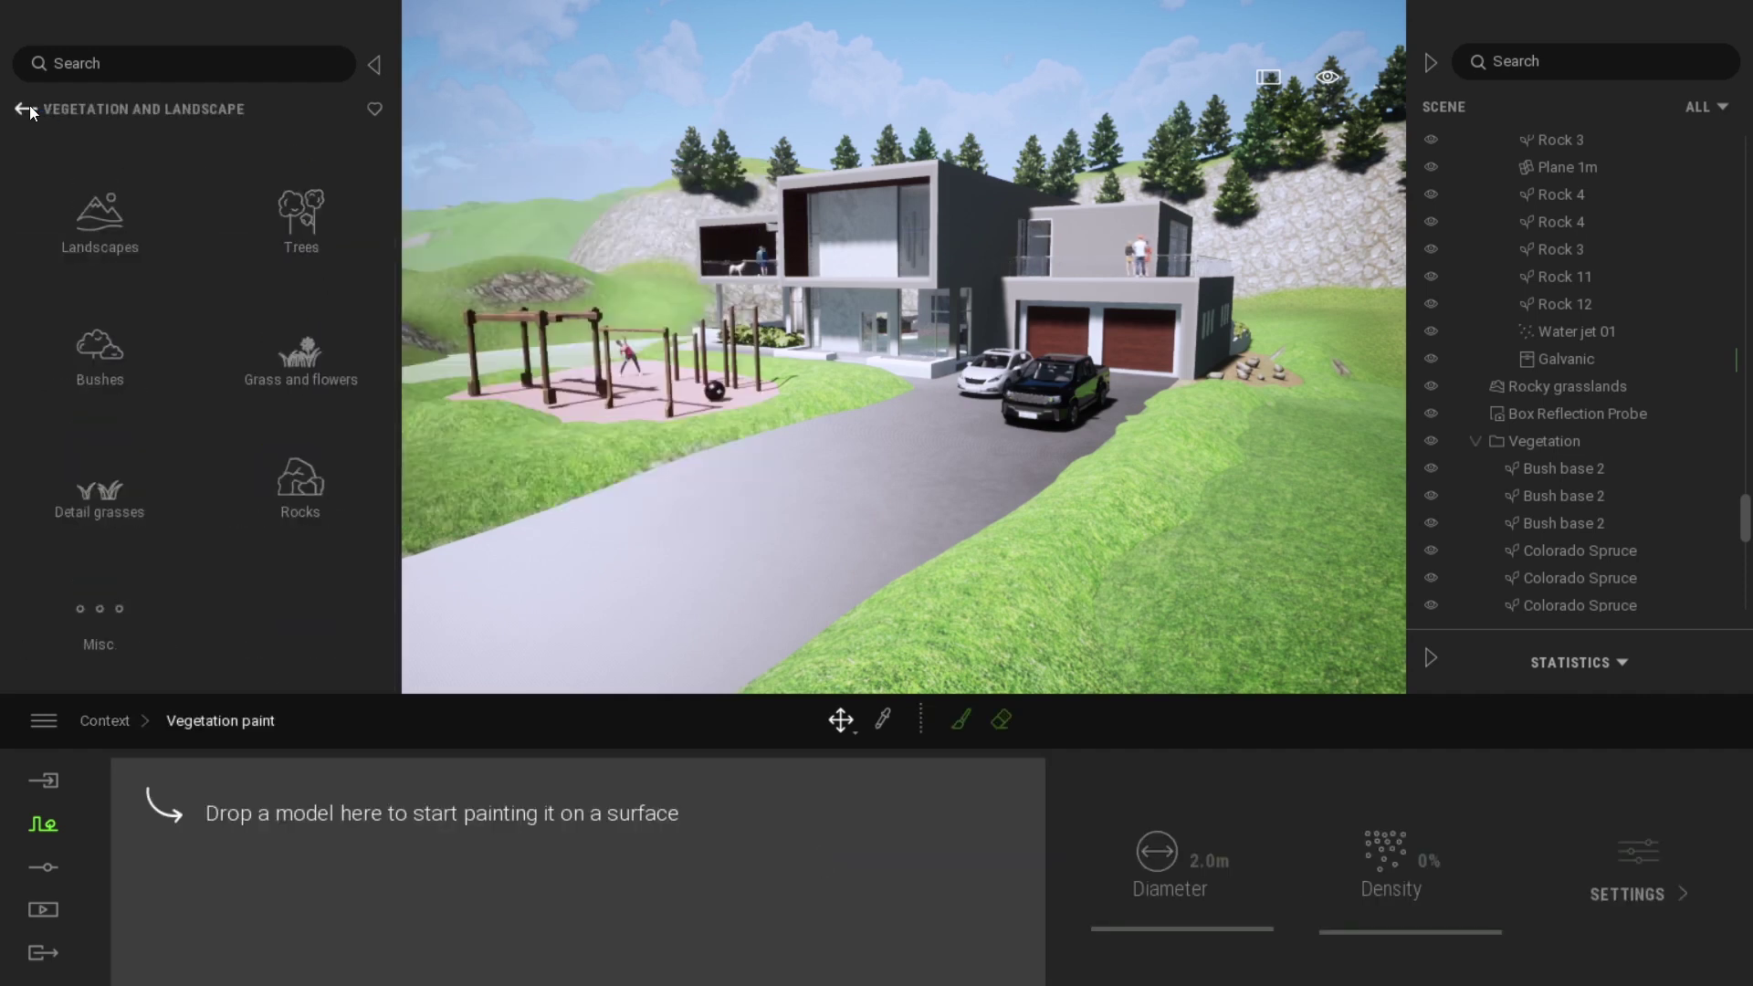
click(319, 358)
mouse_move(100, 187)
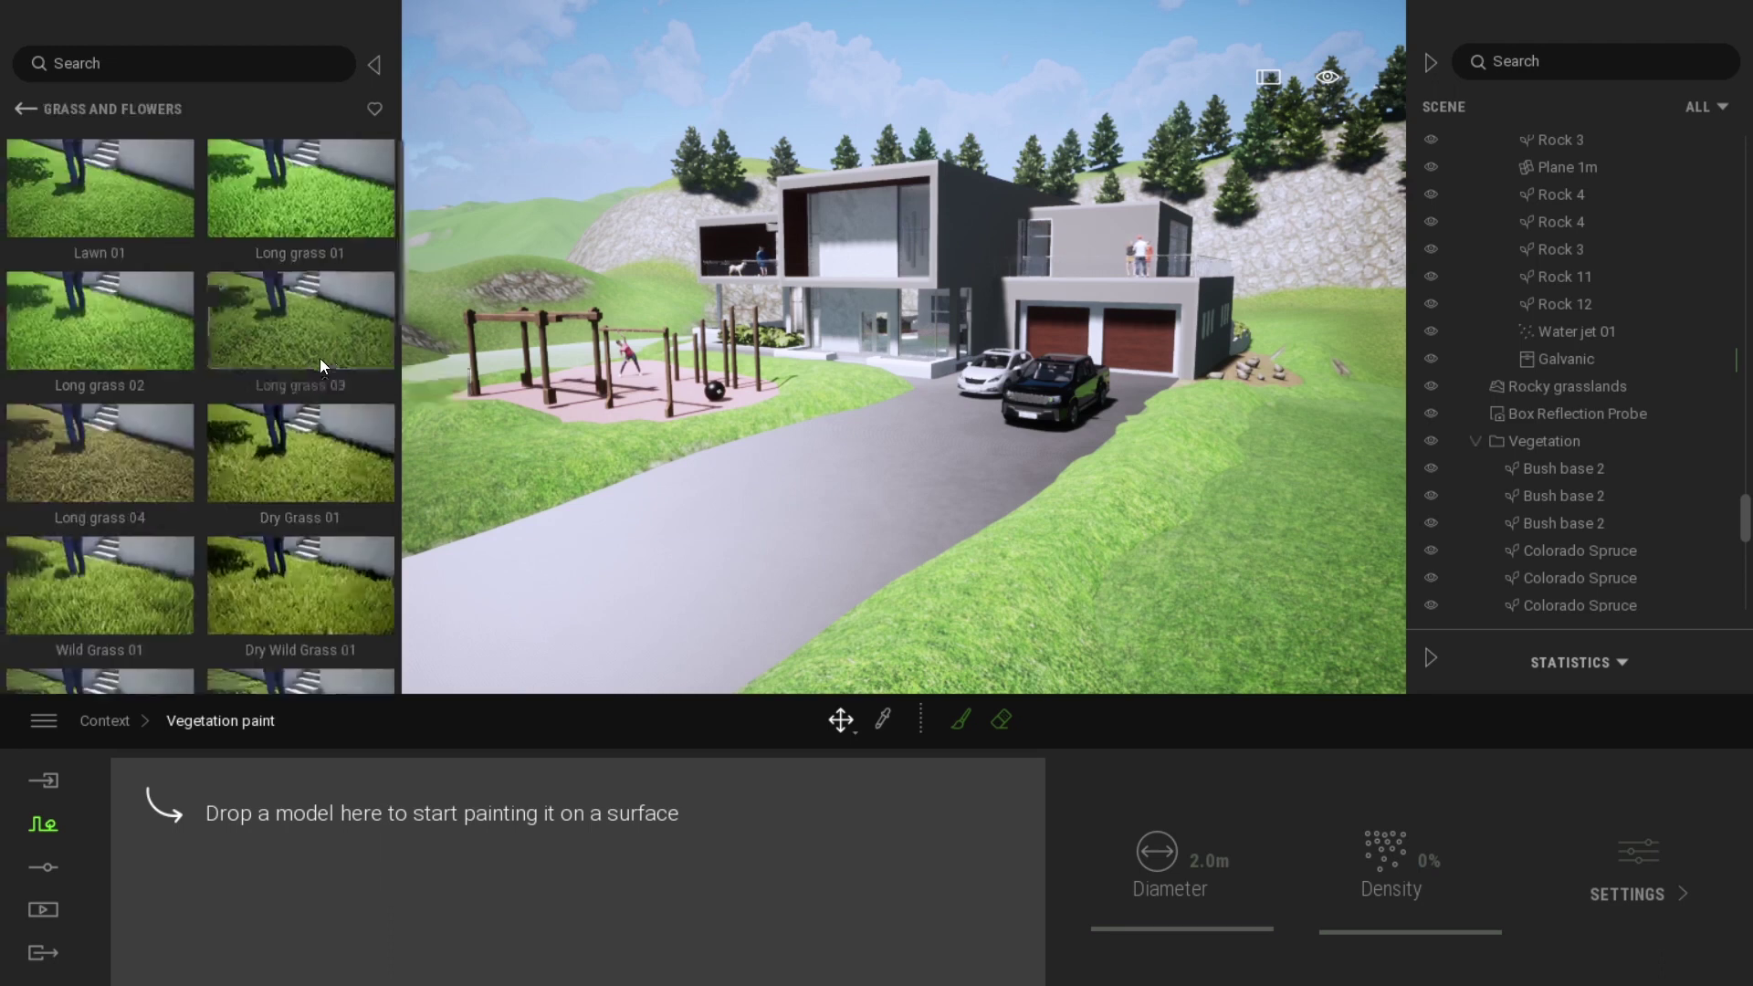
click(26, 110)
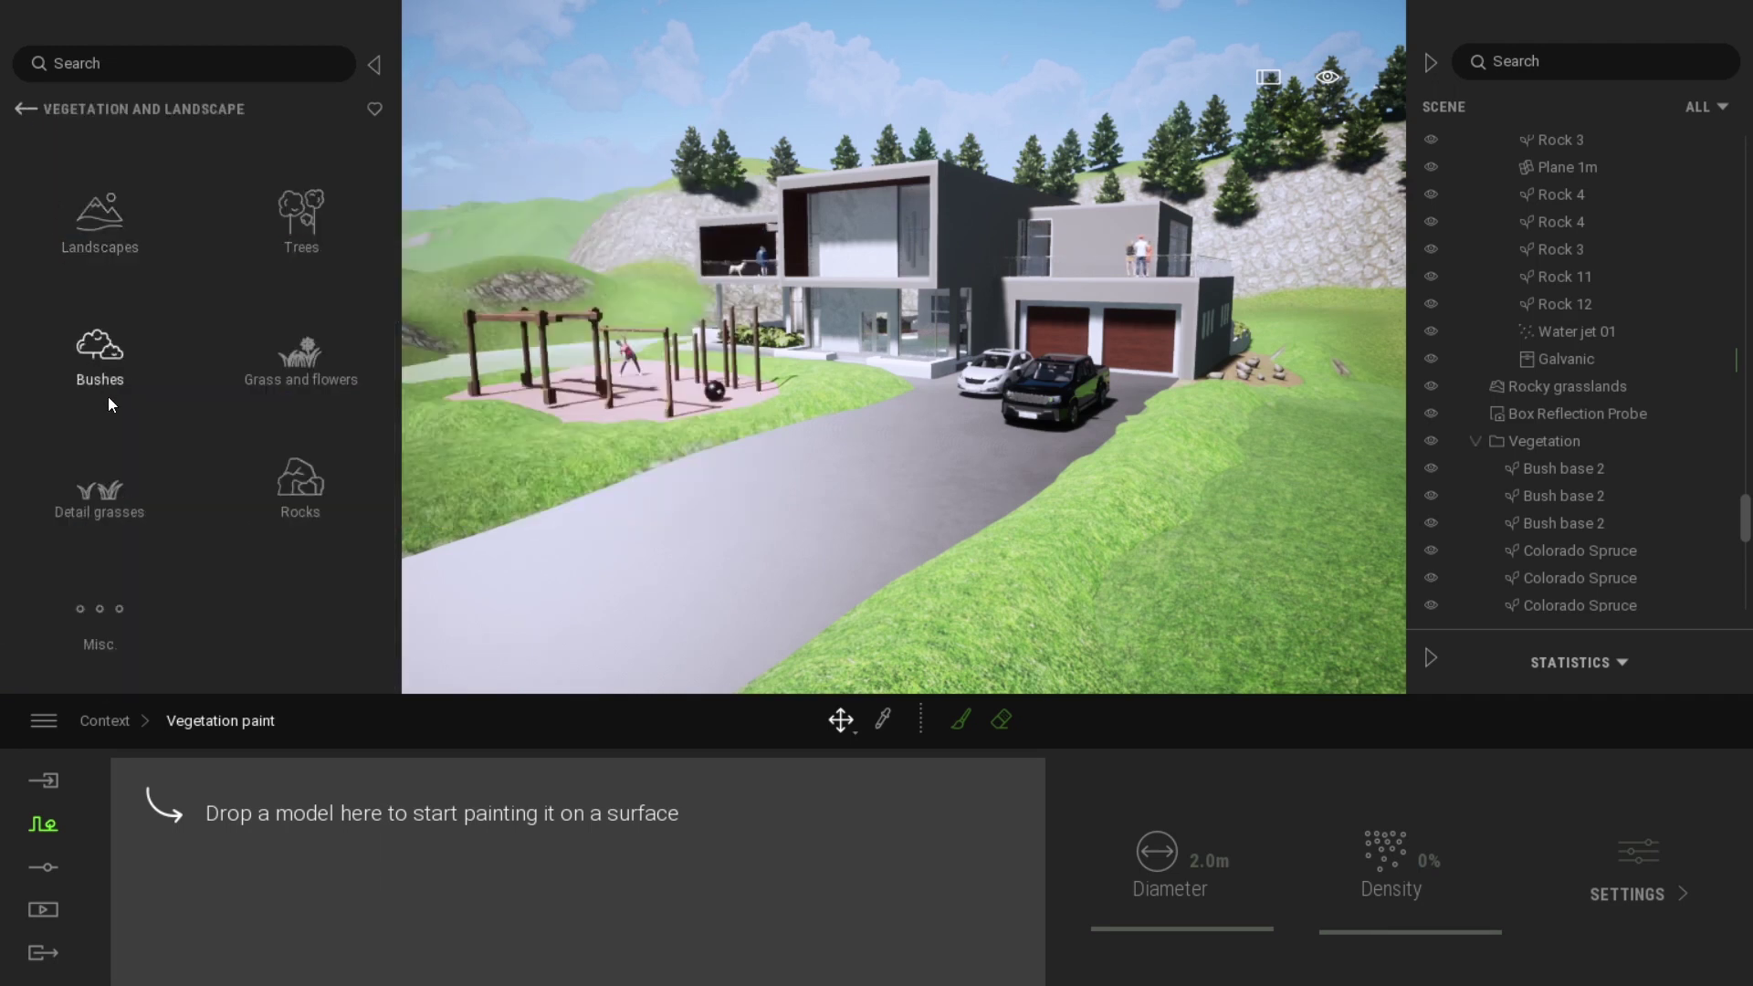
click(109, 359)
scroll(223, 470, down, 2)
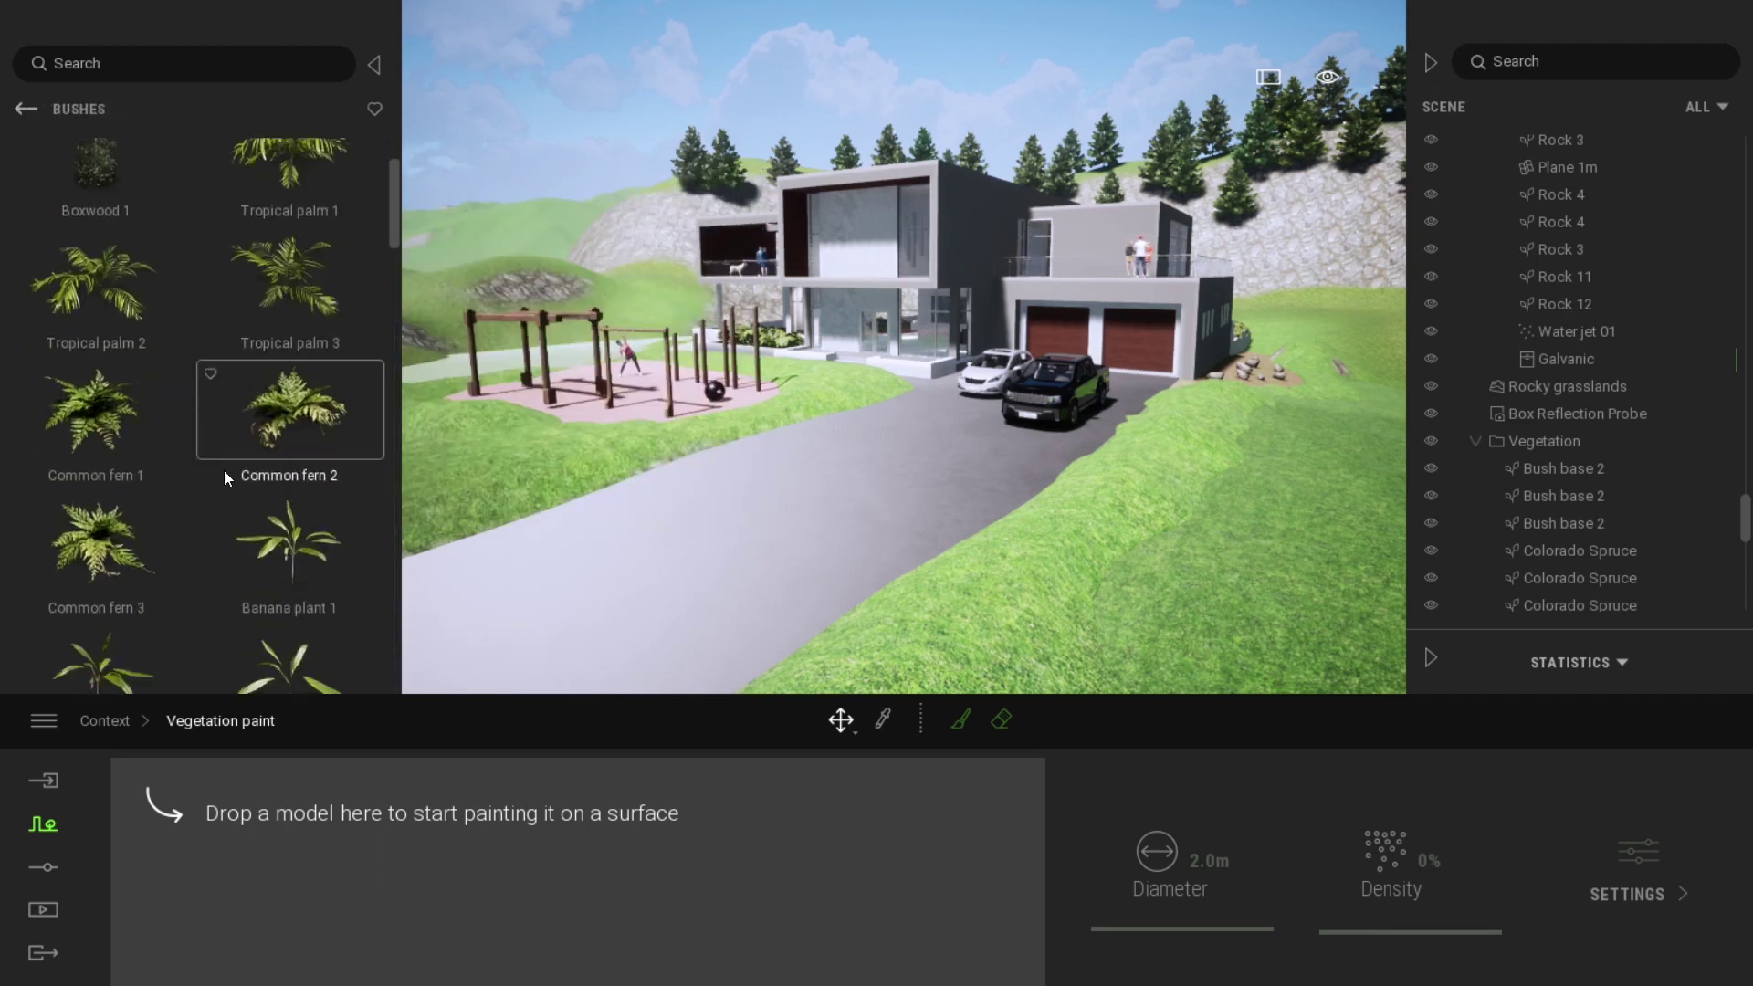
- Load Common fern 1 and Rhapis excelsa 1 as the plants to paint
drag(111, 441, 284, 890)
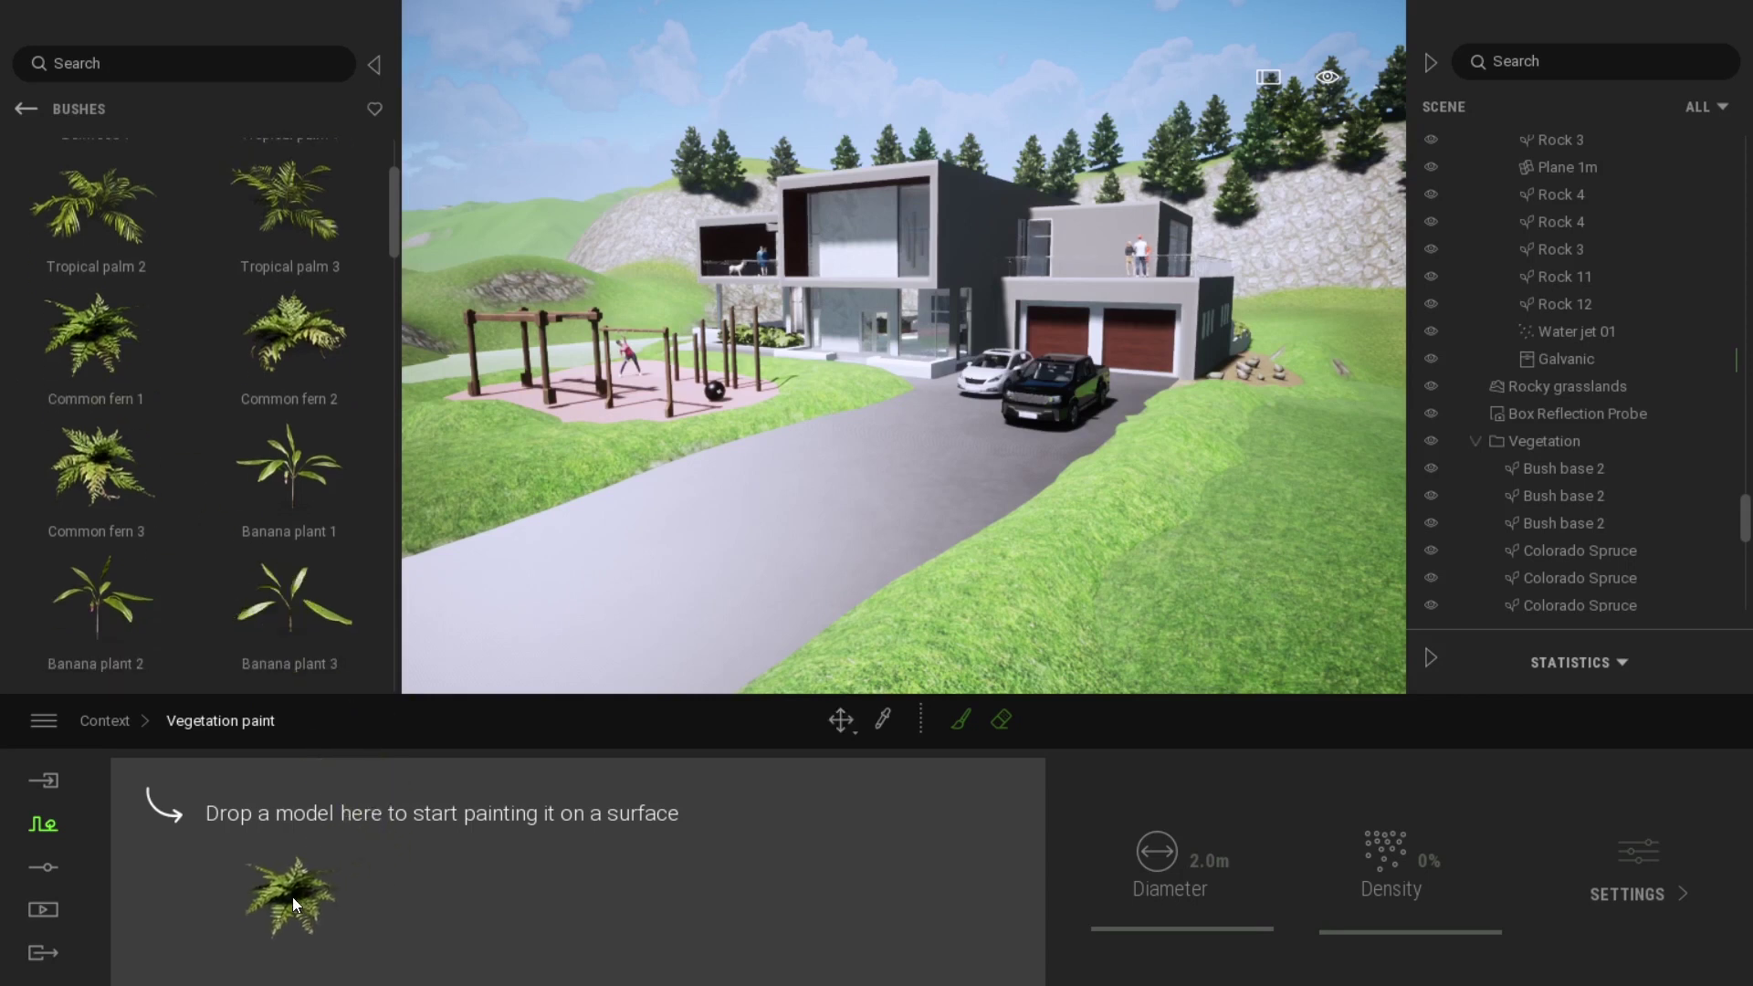
scroll(253, 503, down, 1)
scroll(260, 494, down, 1)
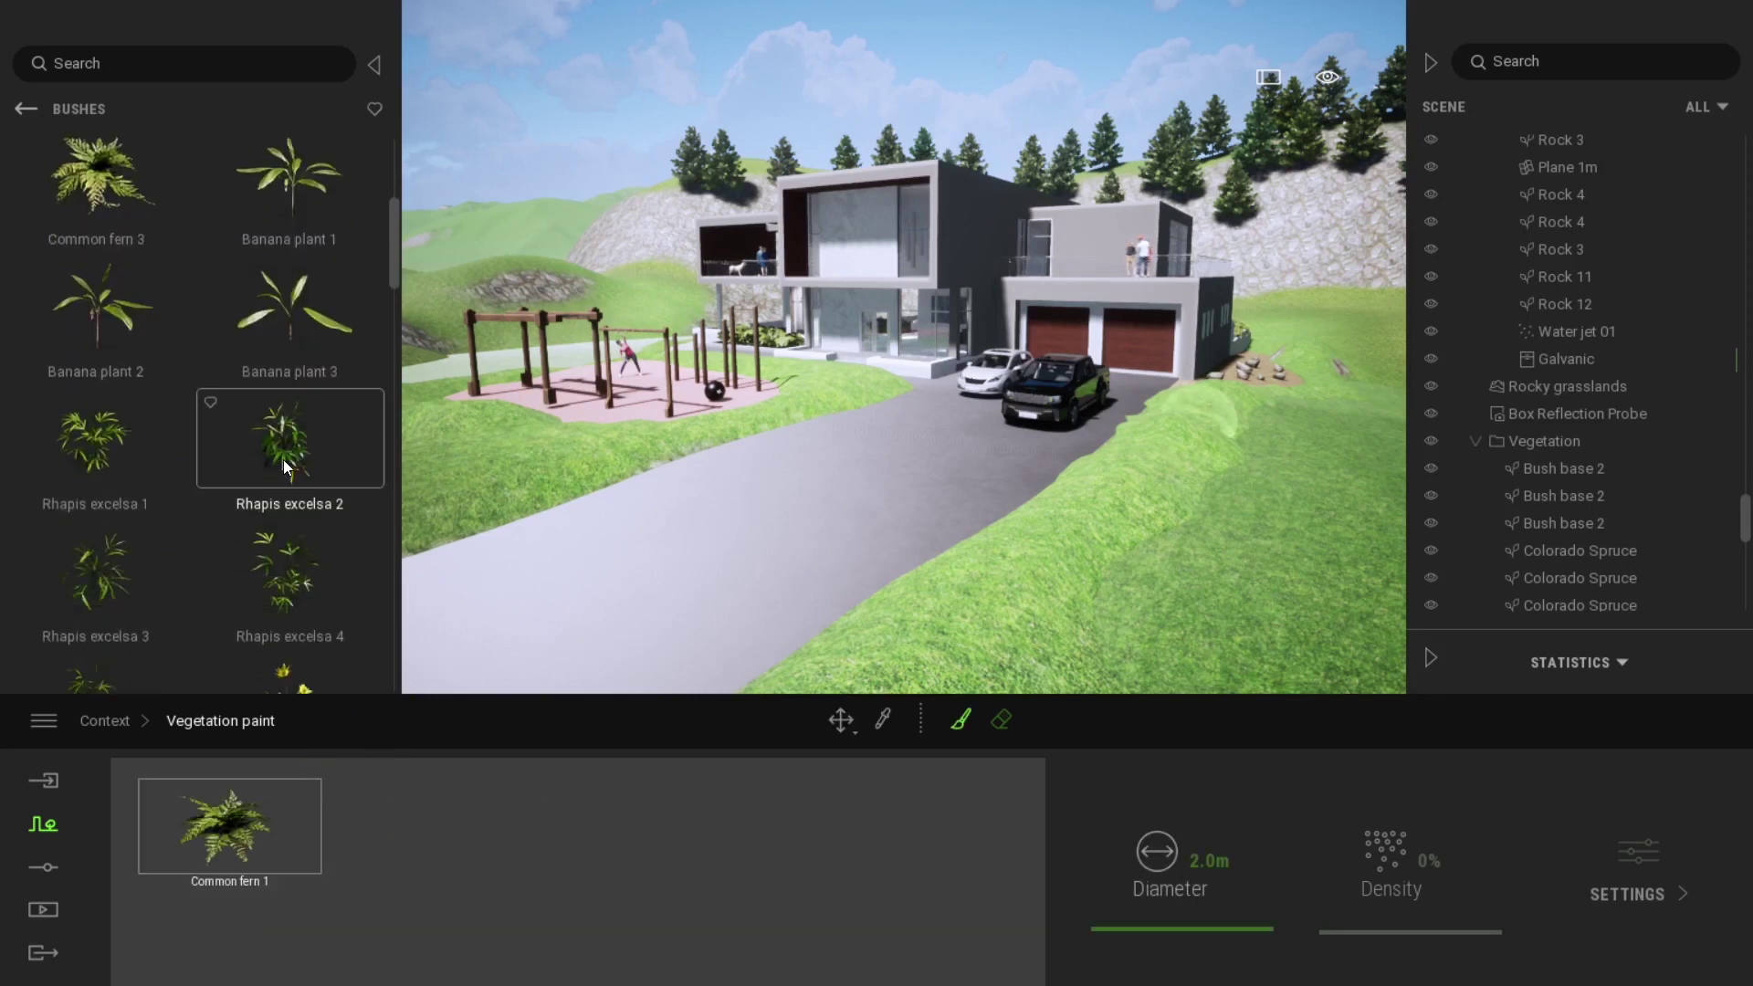
drag(122, 424, 454, 843)
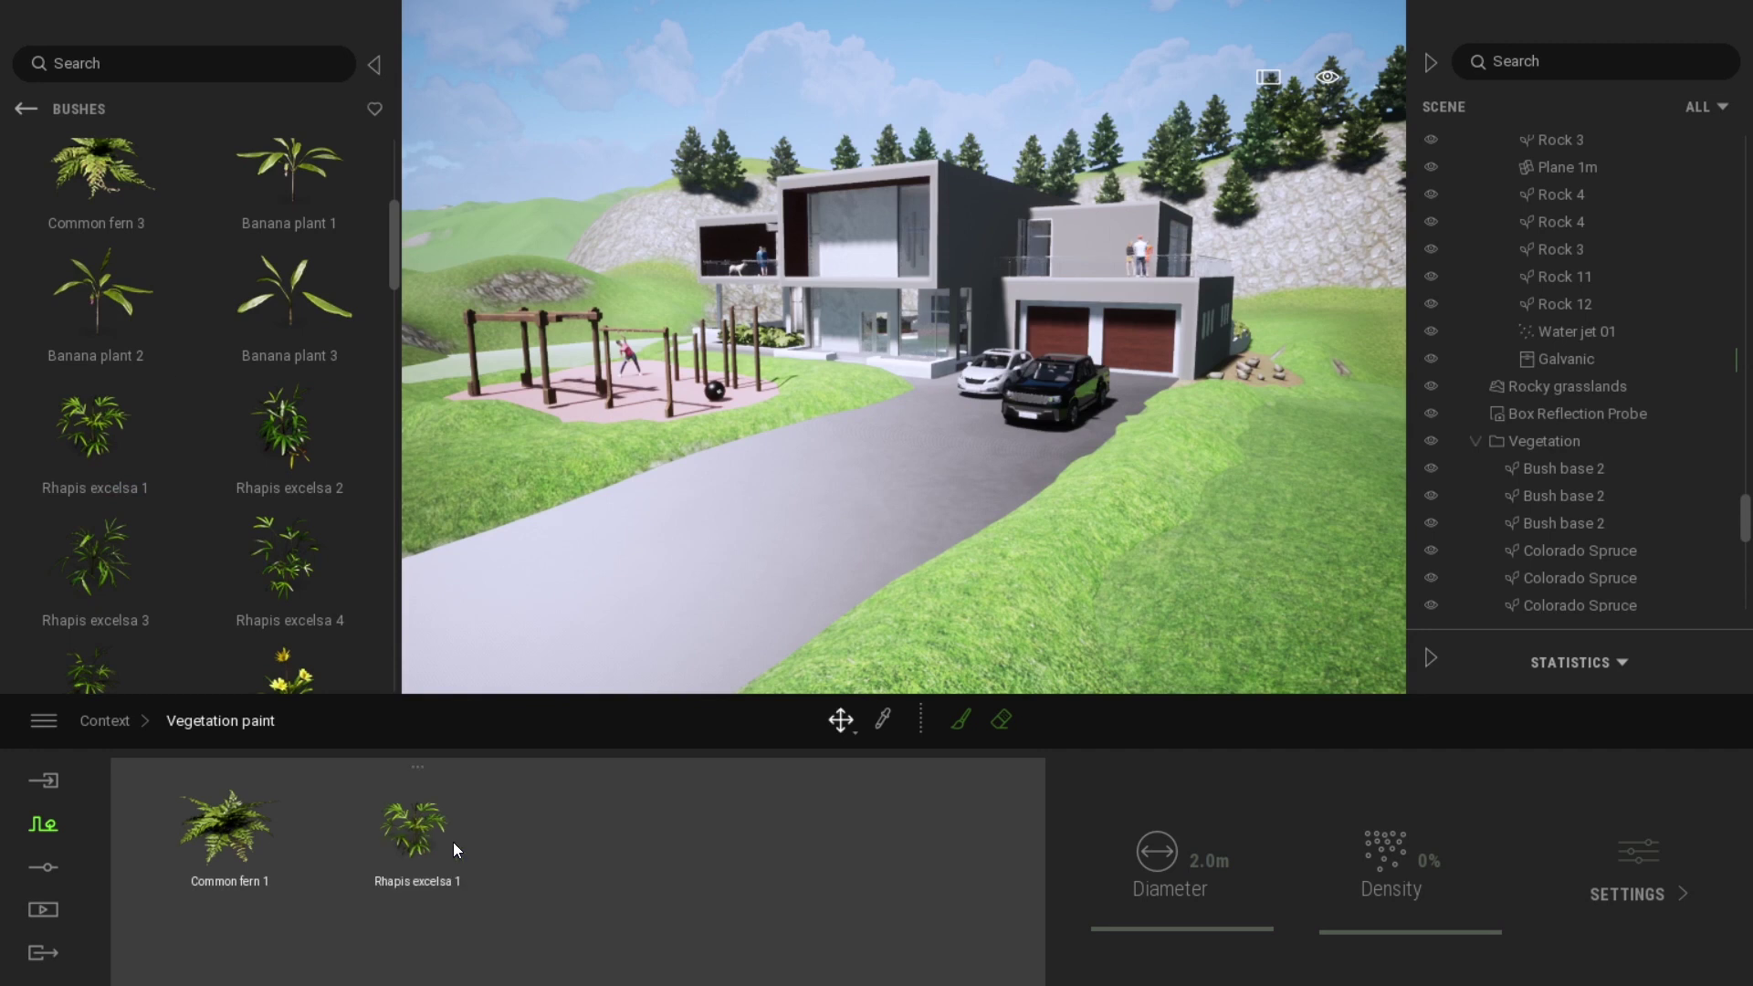
- Browse the Grass and flowers collection for a grass to paint
click(38, 109)
mouse_move(300, 358)
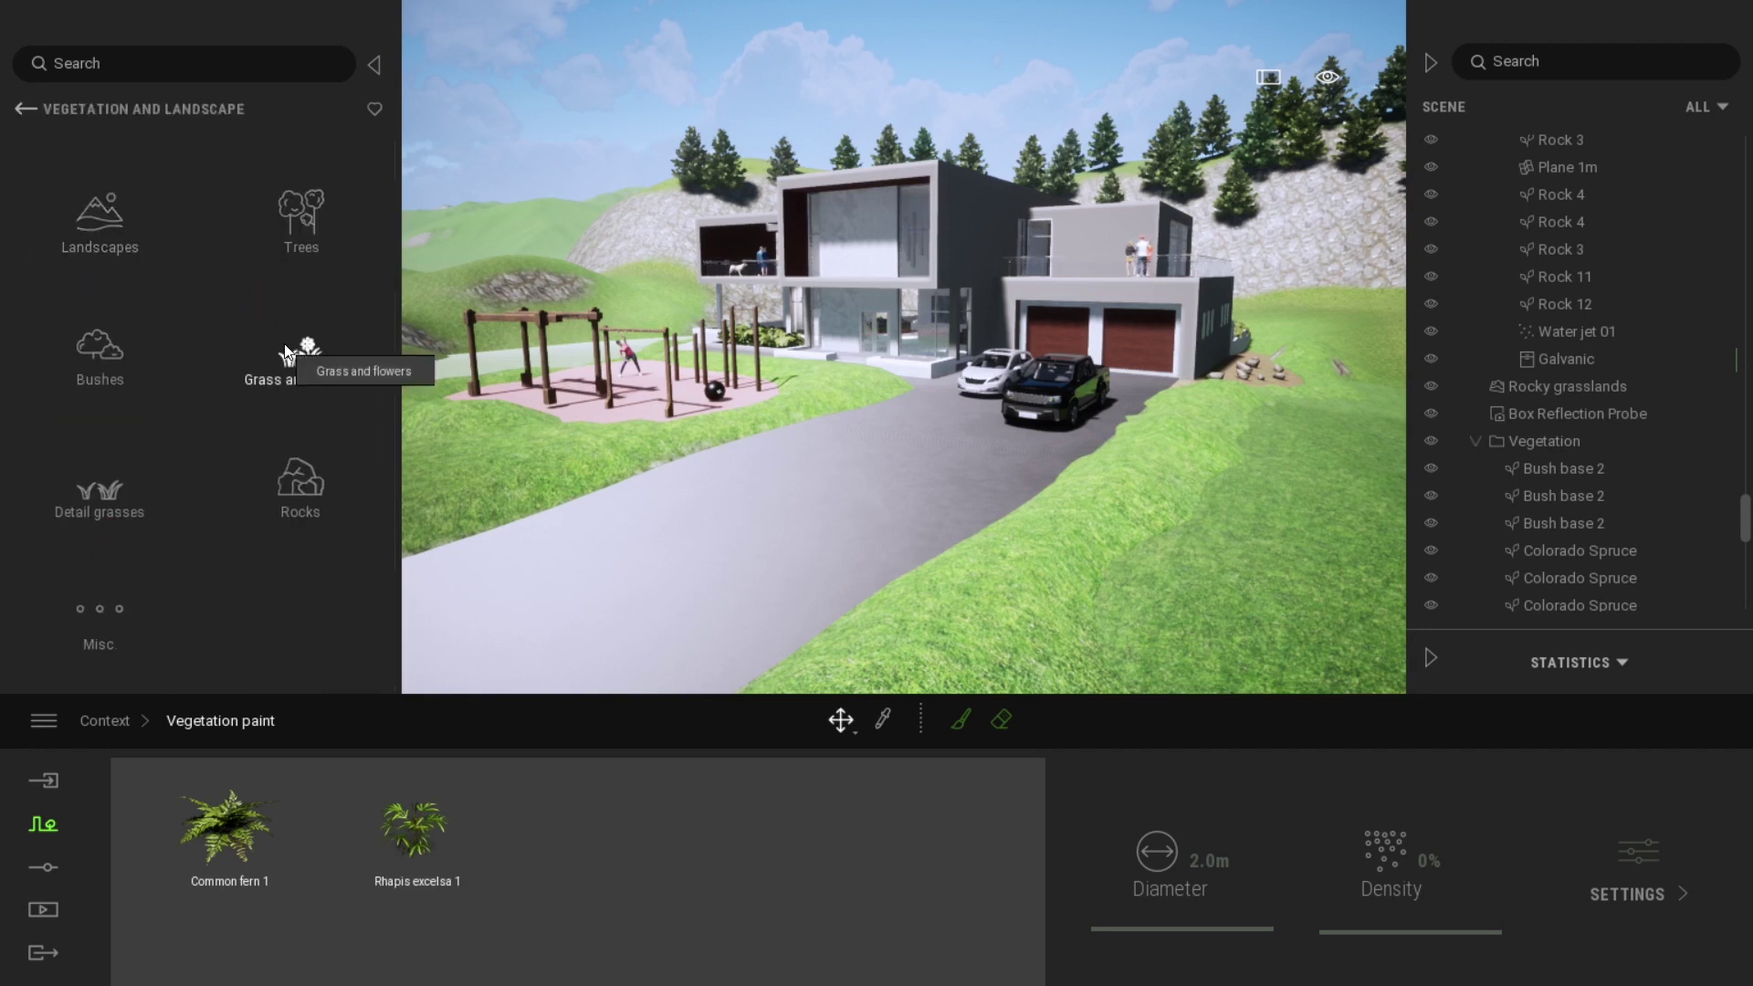
click(283, 353)
scroll(255, 402, down, 1)
scroll(247, 425, down, 2)
scroll(246, 425, down, 1)
scroll(246, 425, down, 2)
scroll(247, 425, down, 1)
- Add TallGrass 03 and paint ferns and grass up the slope with a 2.5m brush
drag(257, 431, 567, 832)
click(966, 723)
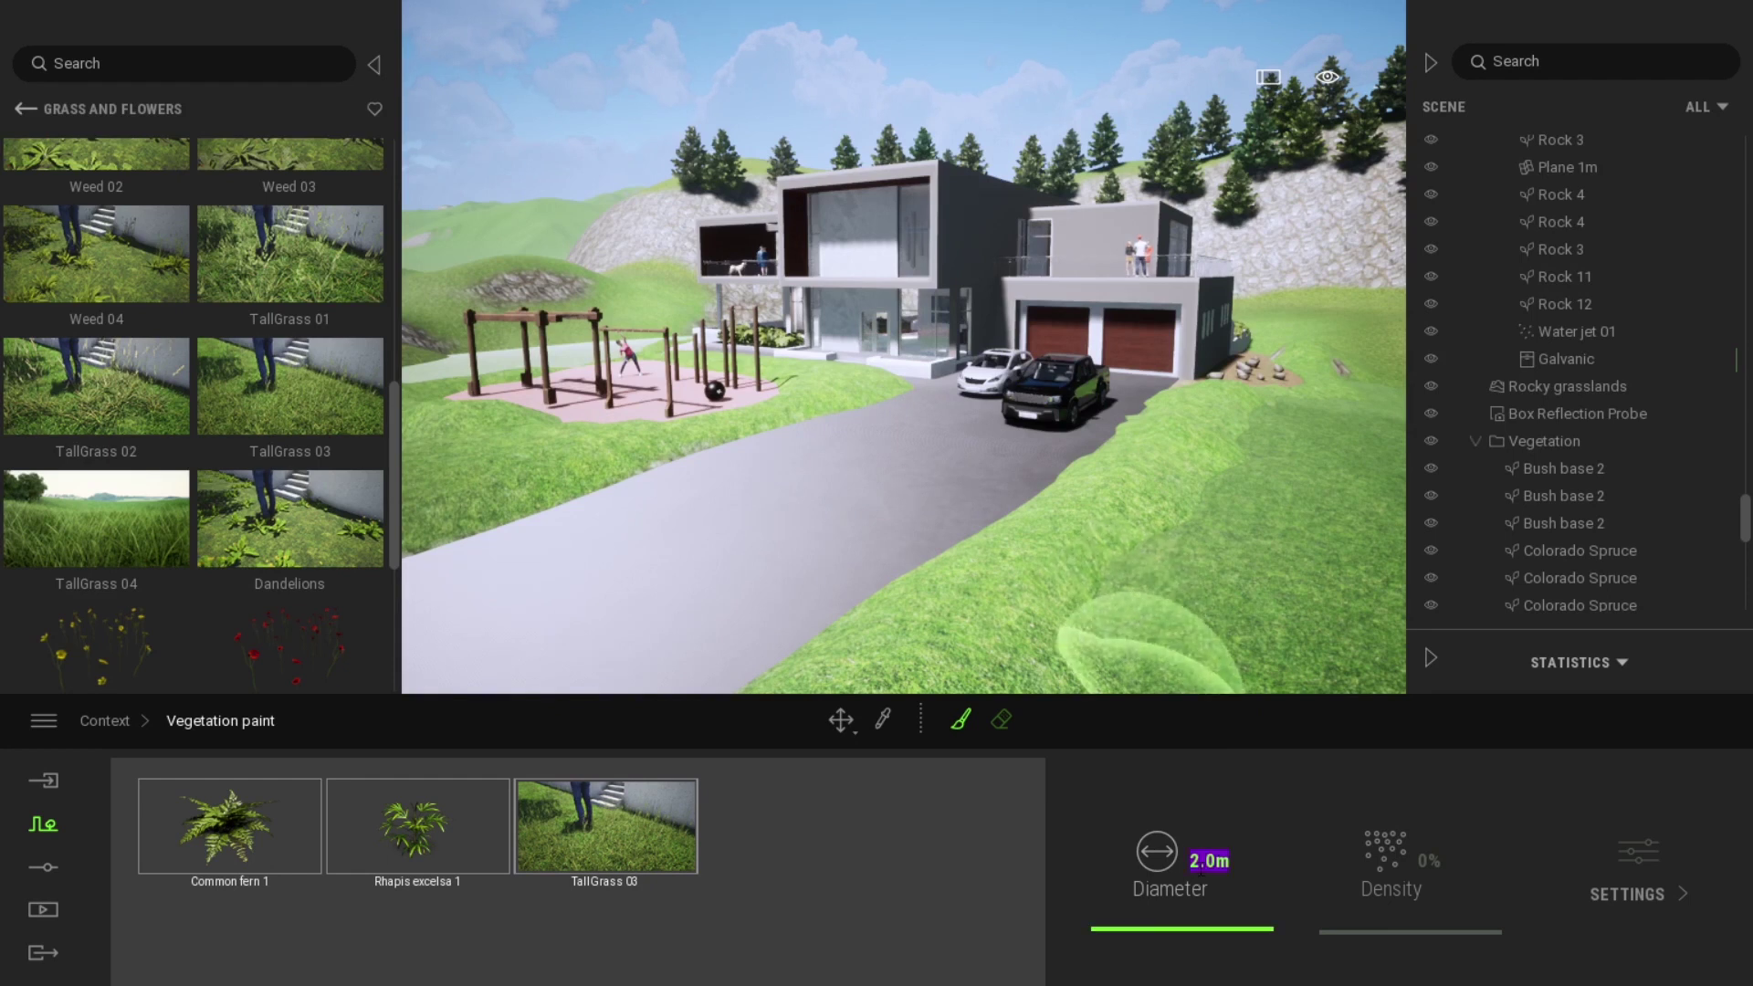
key(Return)
click(1025, 581)
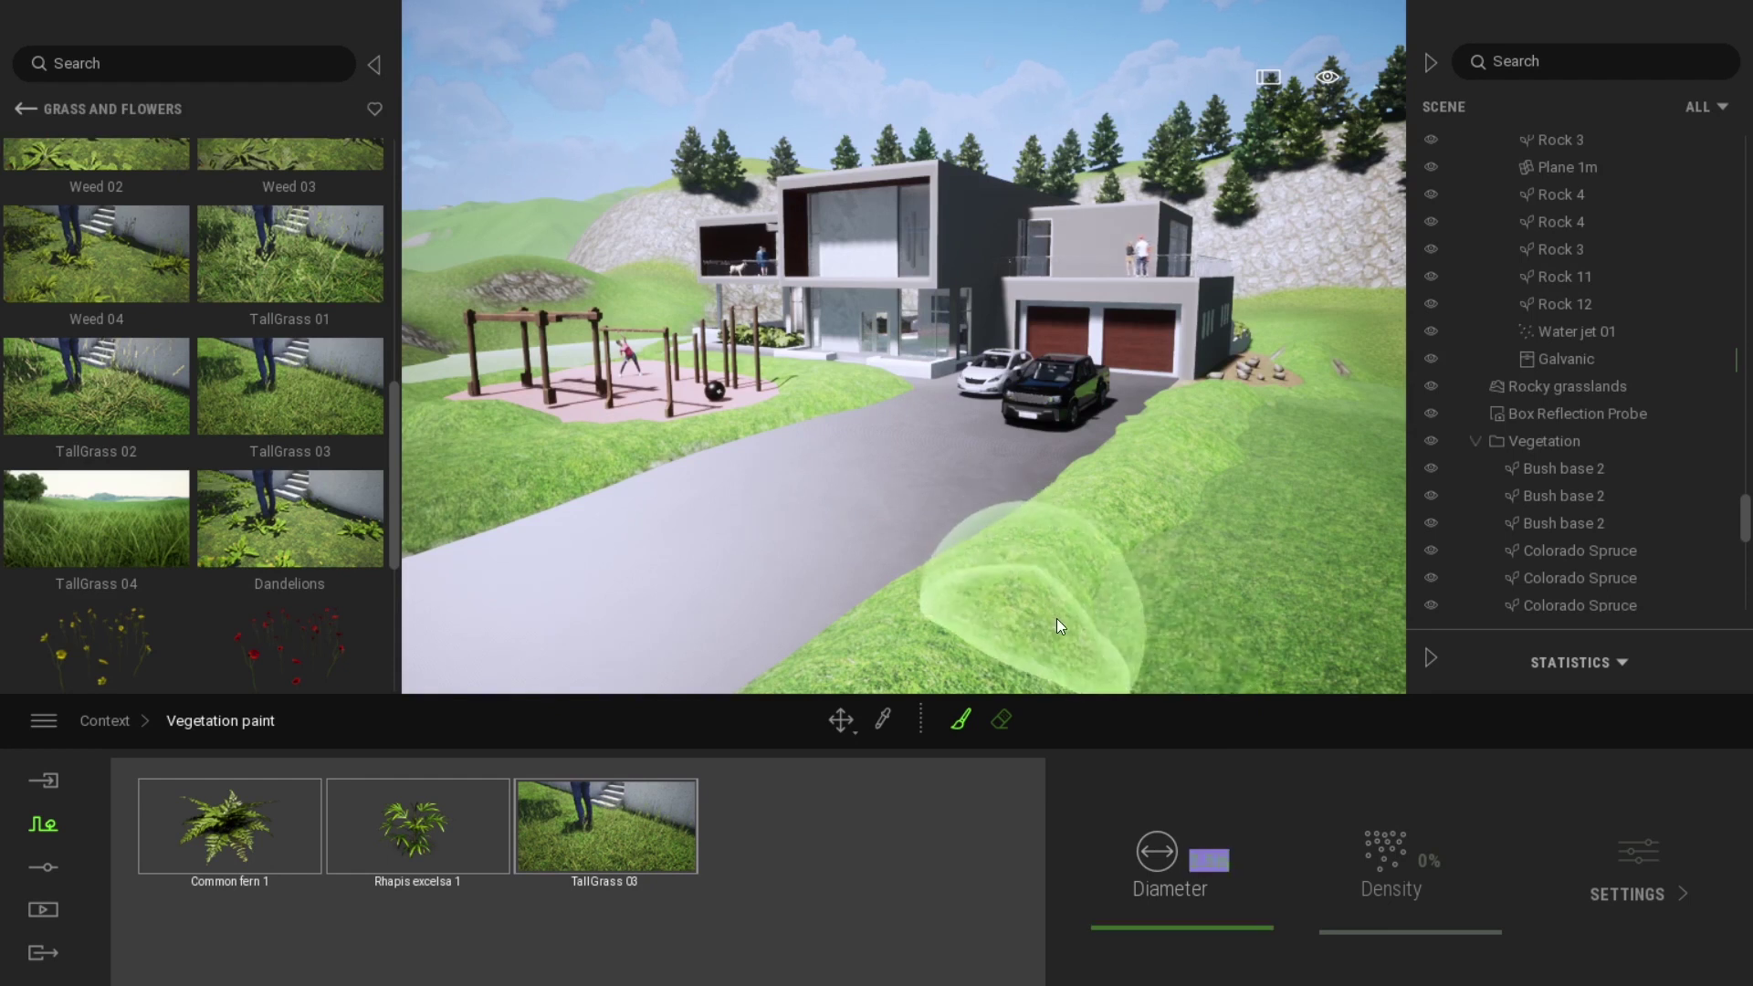
mouse_move(1126, 593)
mouse_down()
mouse_move(1221, 461)
mouse_move(1311, 542)
mouse_move(1290, 610)
mouse_move(1171, 642)
mouse_move(1094, 581)
mouse_up()
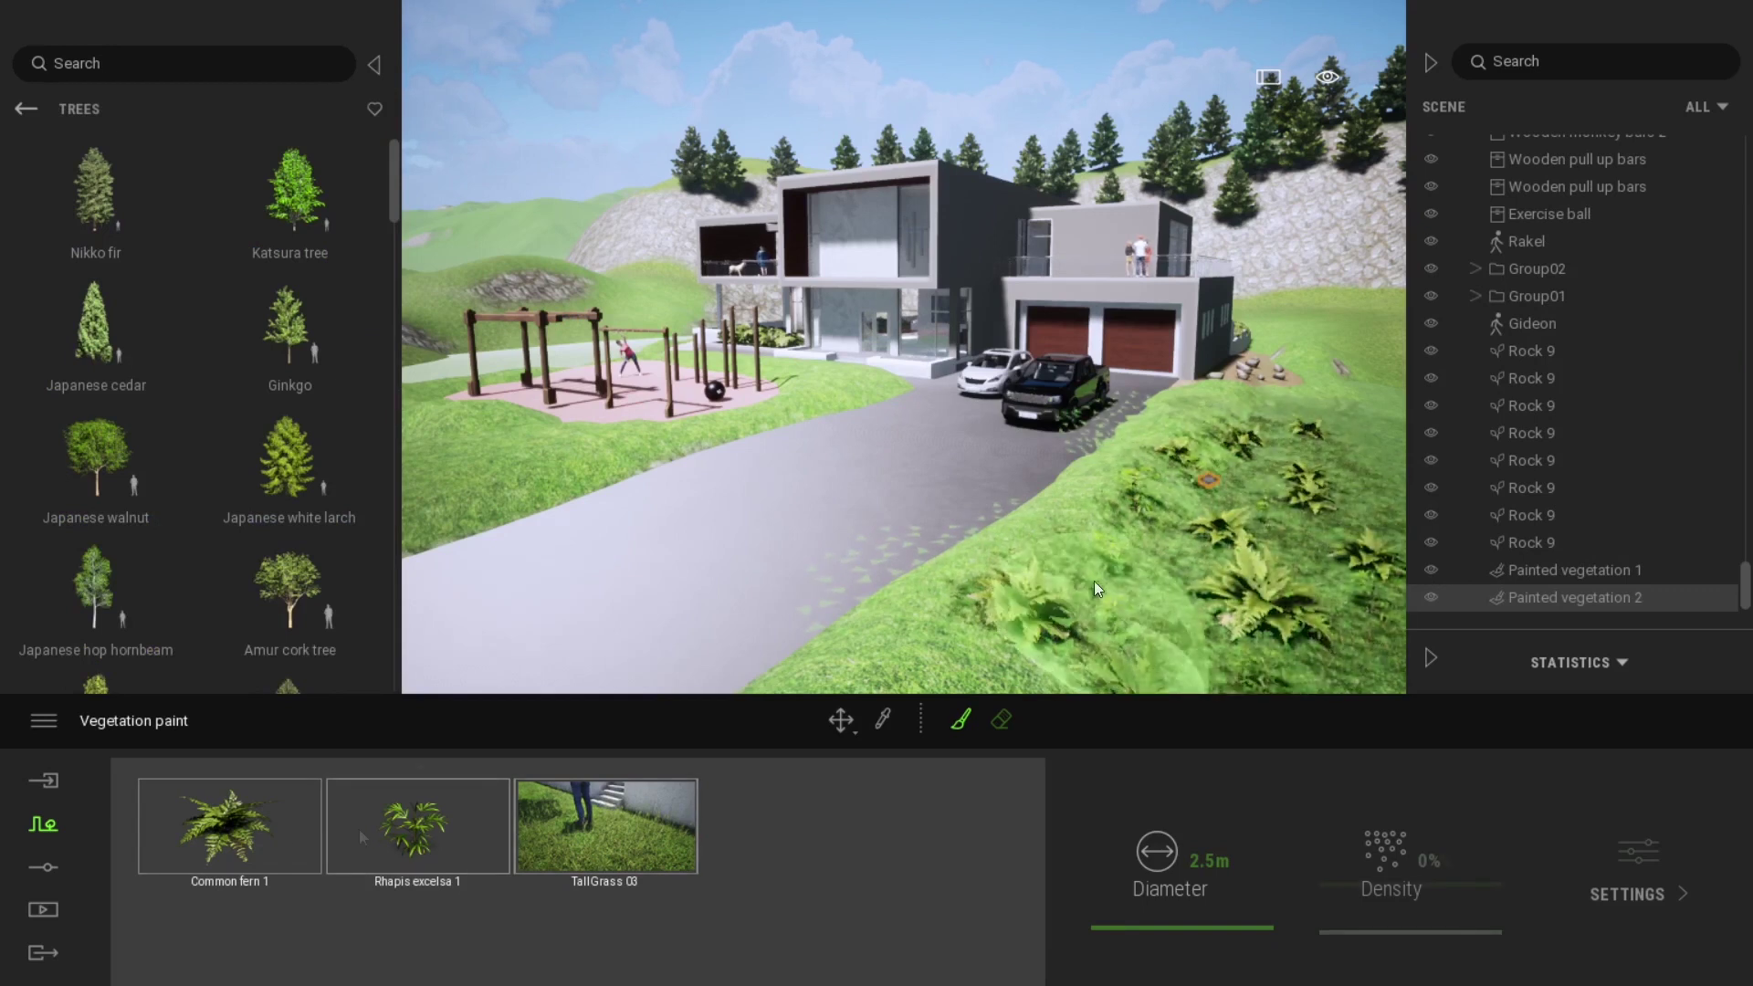
- Enlarge the painted Common fern 1 and raise its density to 69%
click(278, 830)
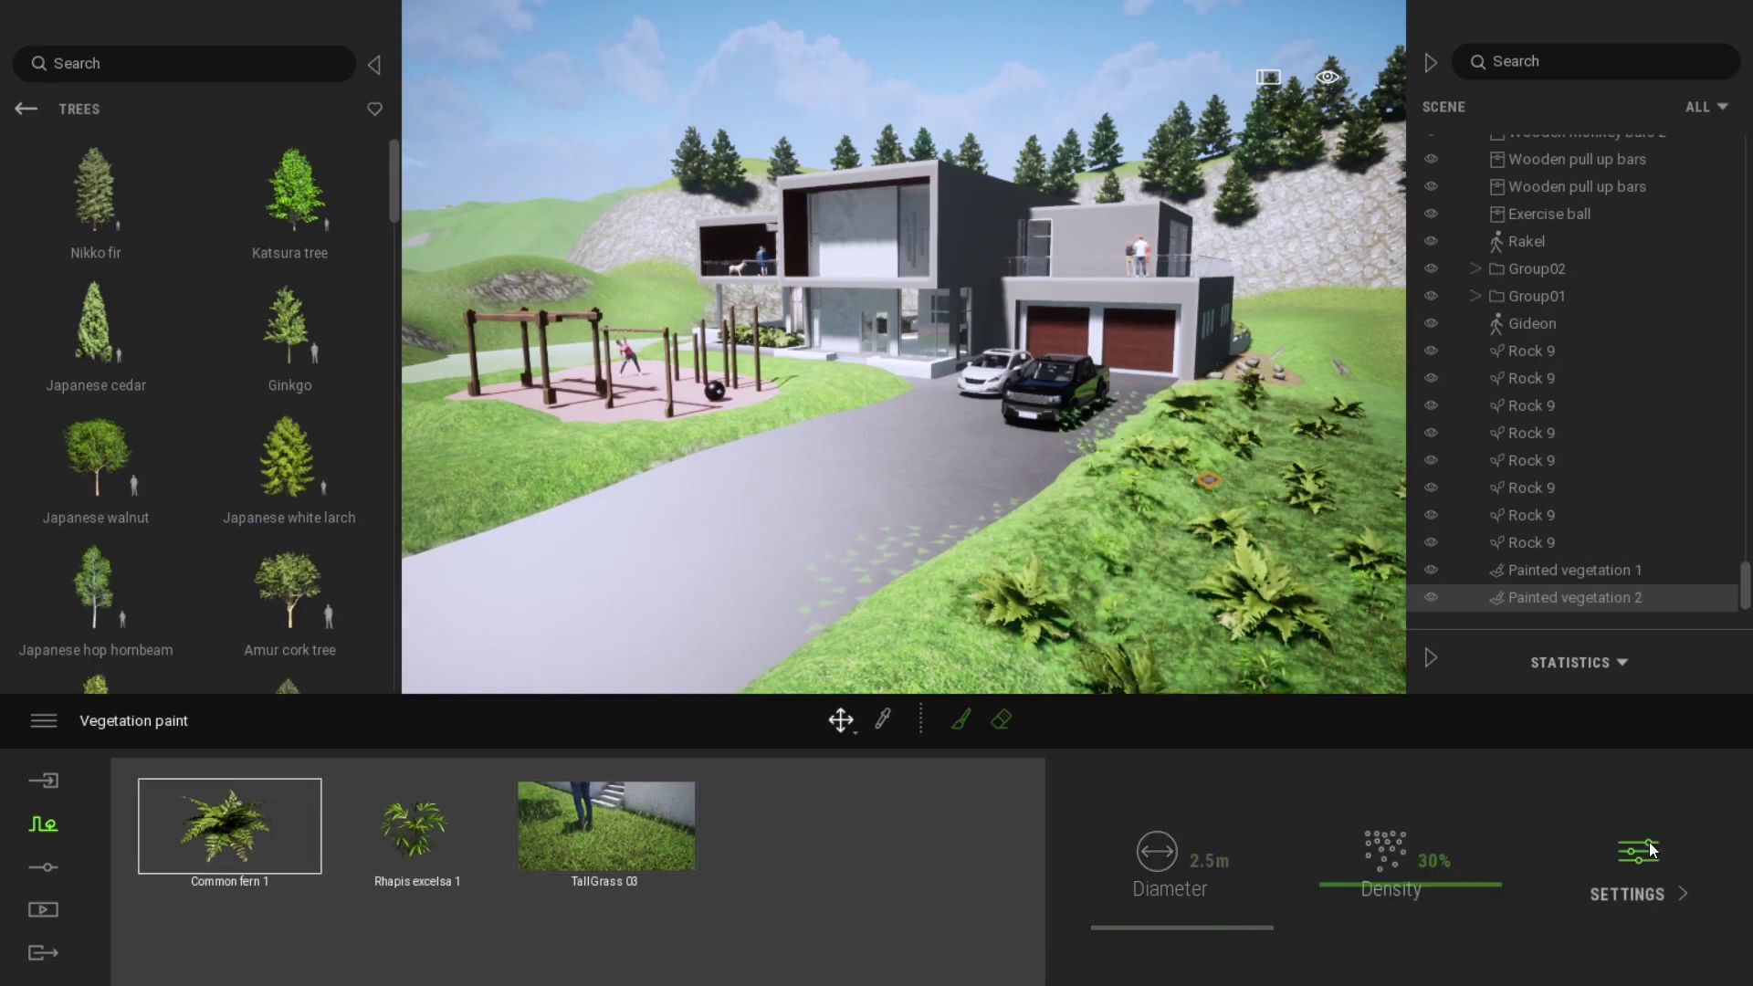
click(1650, 849)
mouse_move(673, 847)
mouse_down()
mouse_move(698, 786)
mouse_move(697, 811)
mouse_up()
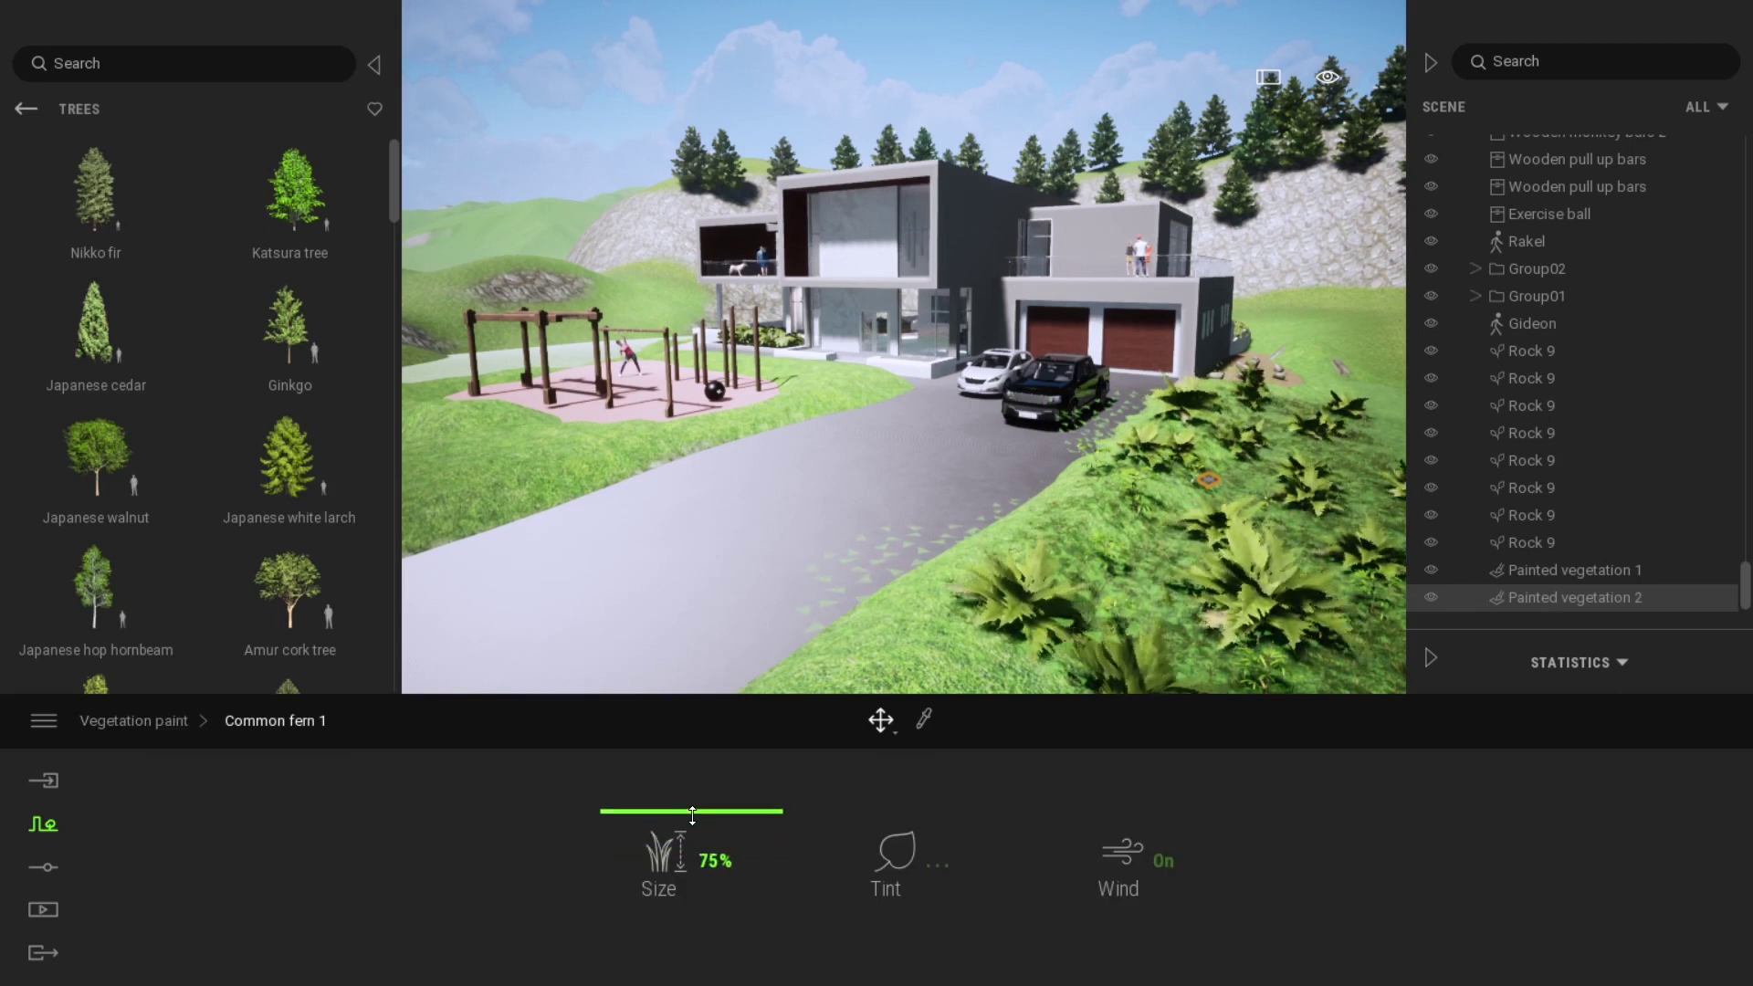
click(167, 718)
mouse_move(1374, 884)
mouse_down()
mouse_move(1394, 819)
mouse_move(1388, 875)
mouse_up()
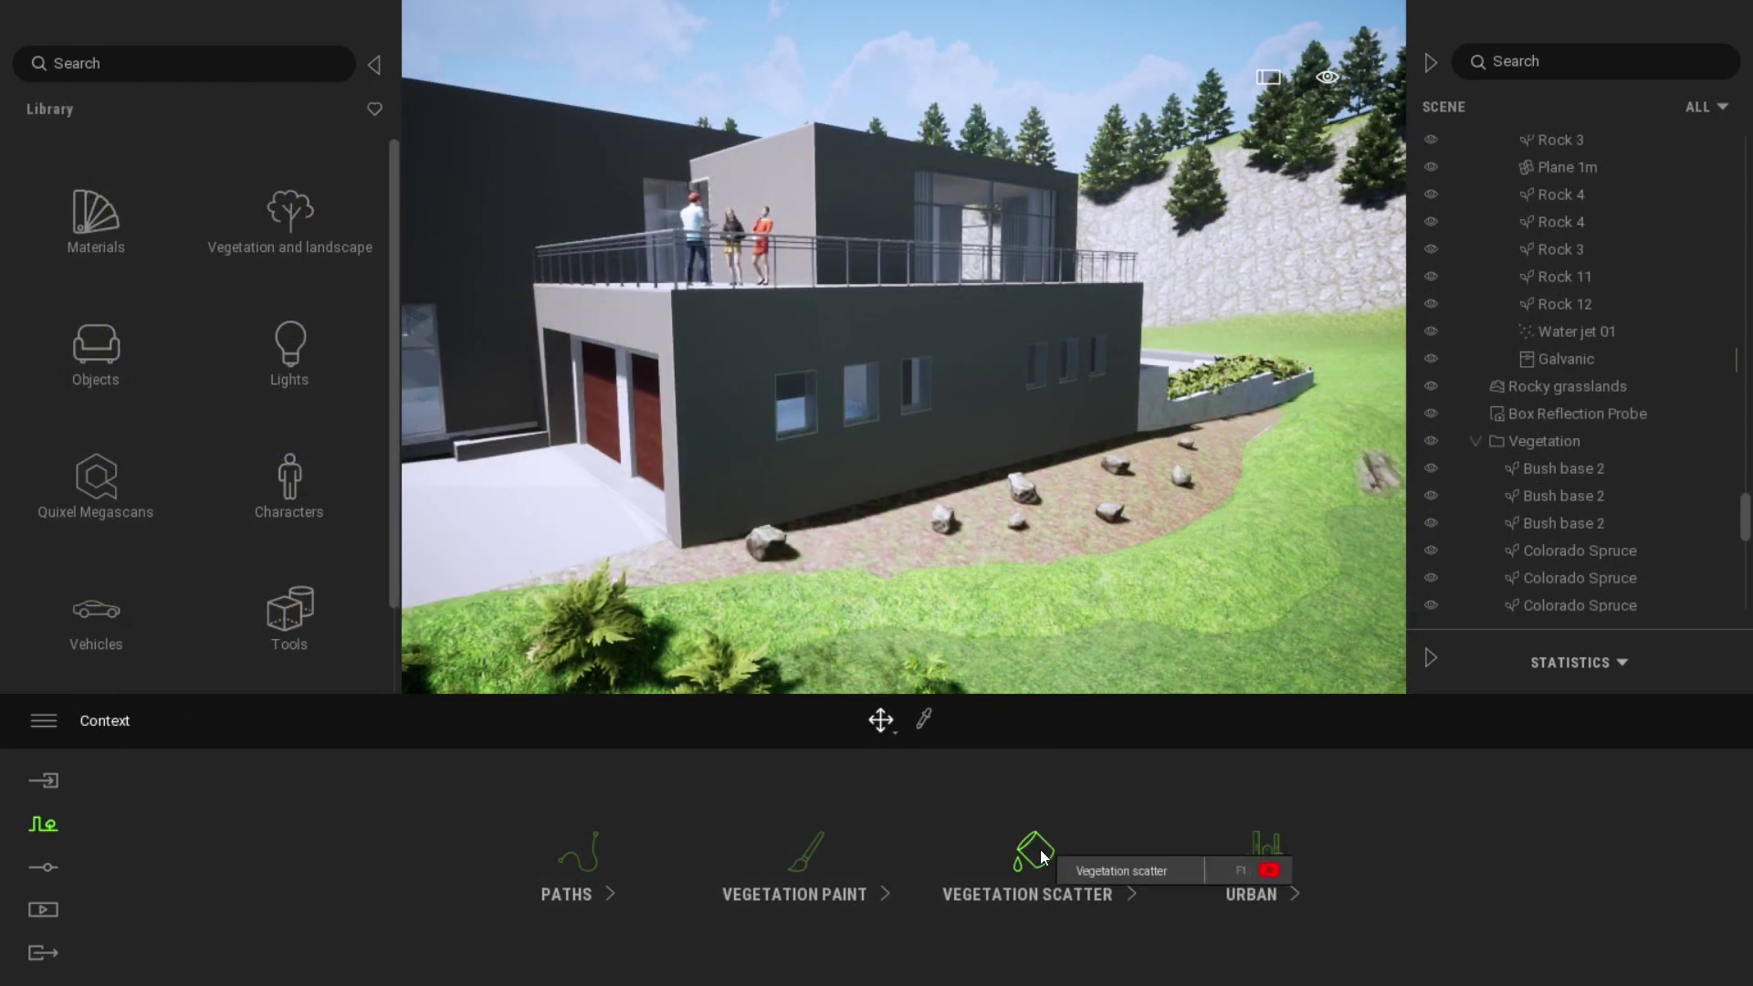
- Switch to Vegetation scatter and load Bush base 2 and Bush base 1 as the bushes
click(1033, 849)
click(27, 109)
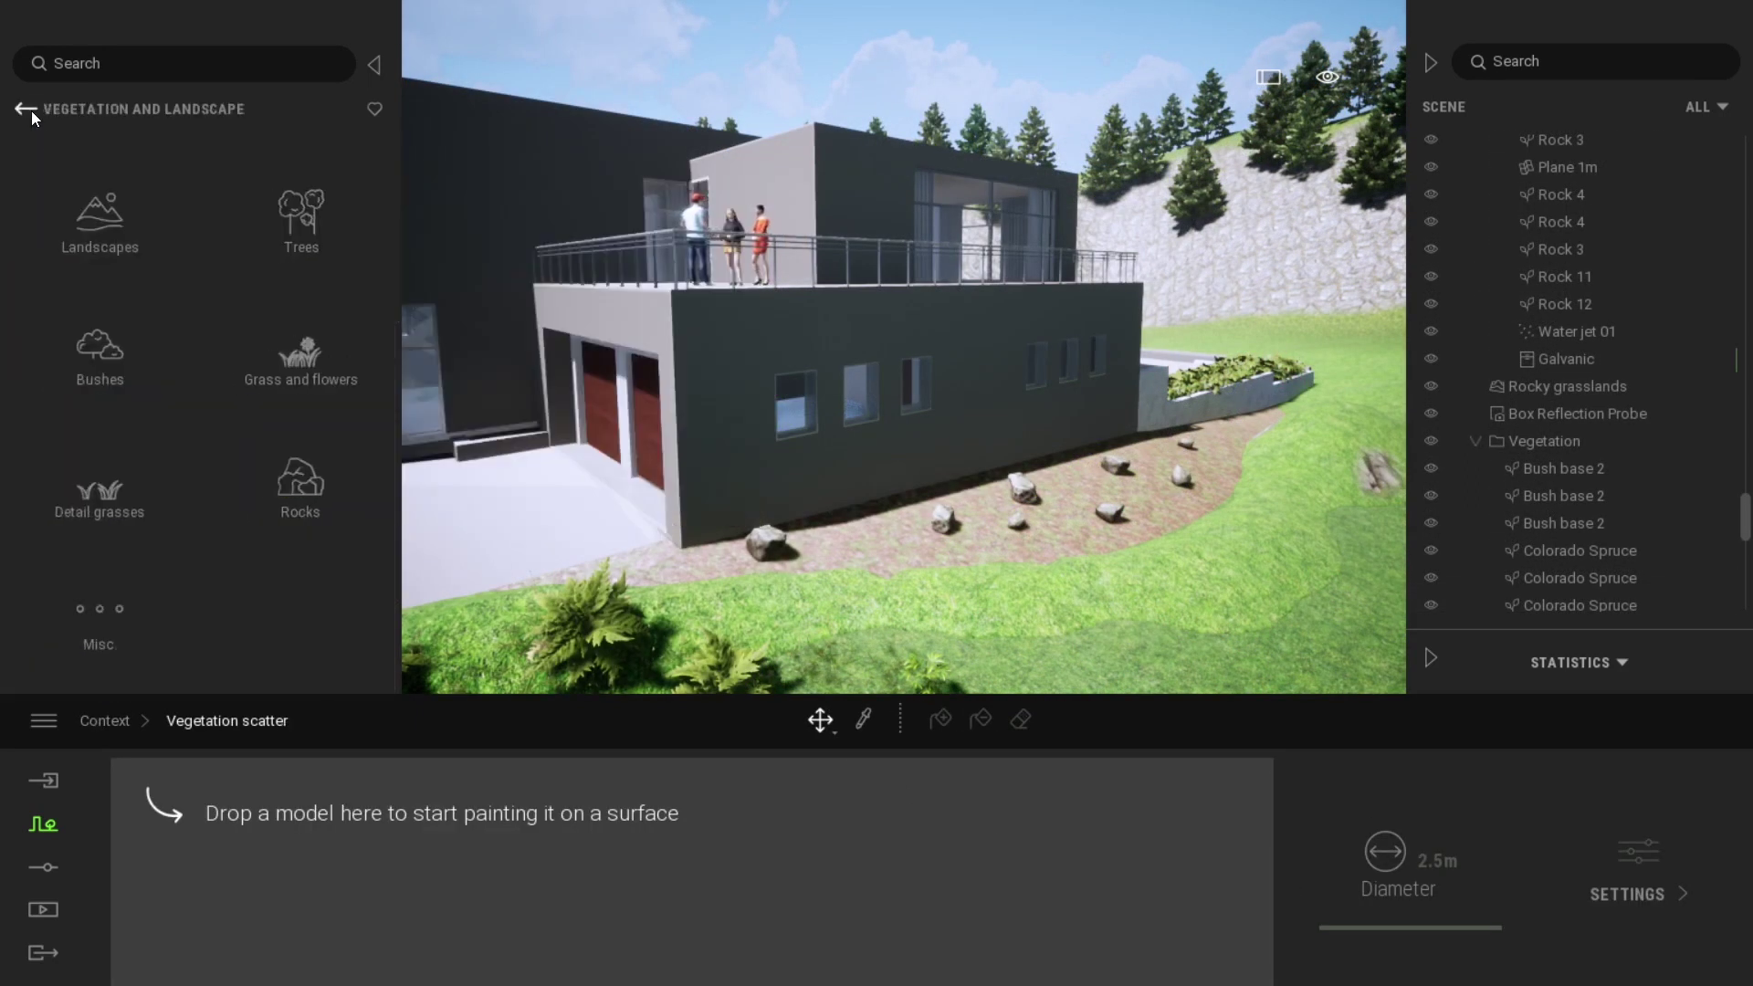
click(101, 338)
mouse_move(277, 212)
mouse_down()
mouse_move(237, 846)
mouse_move(256, 839)
mouse_up()
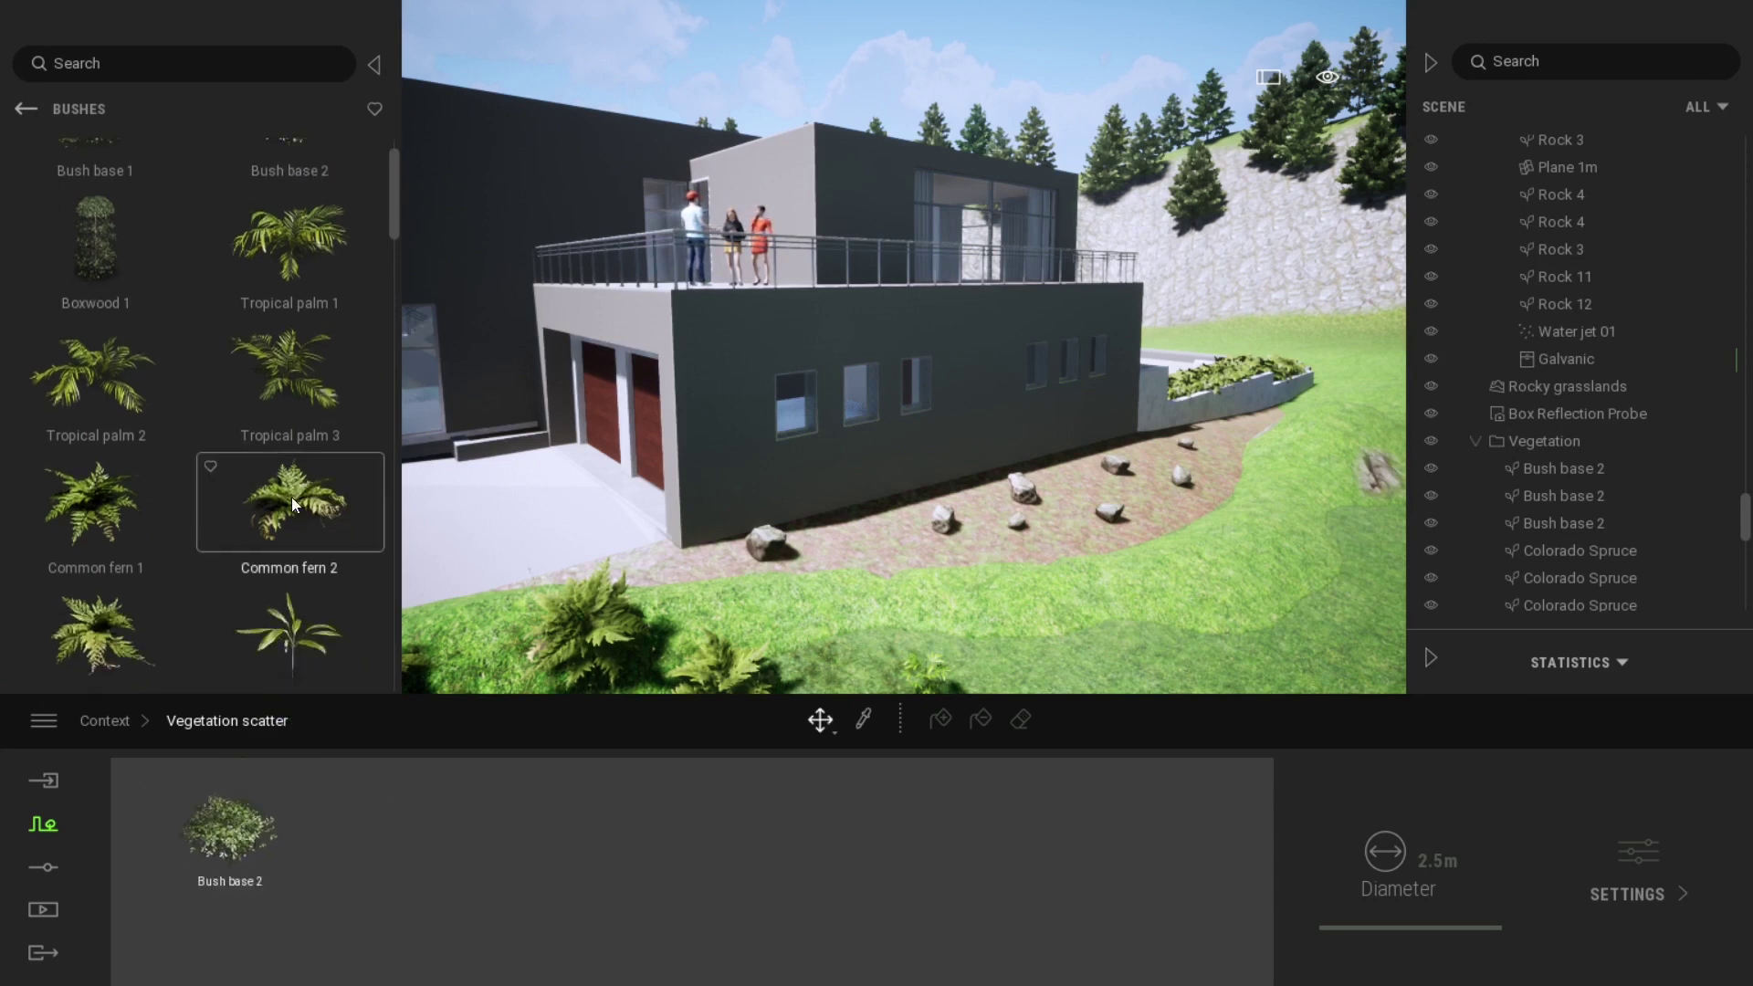
scroll(265, 500, up, 2)
drag(107, 234, 396, 847)
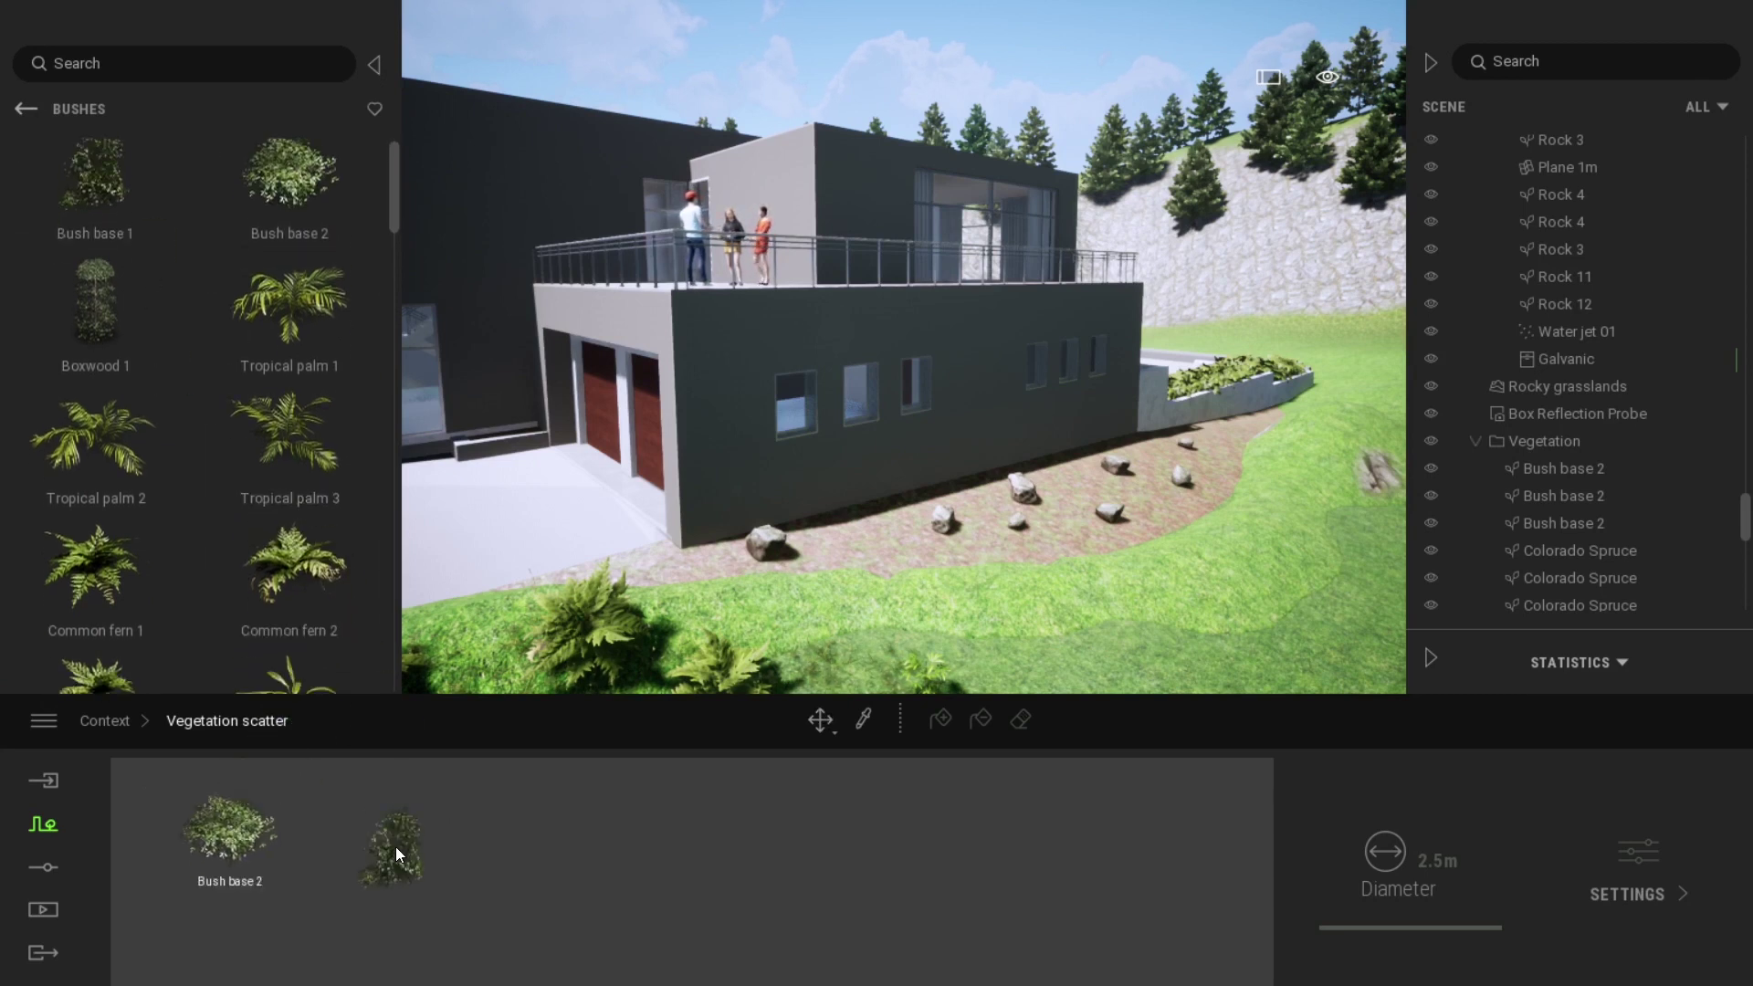
click(271, 843)
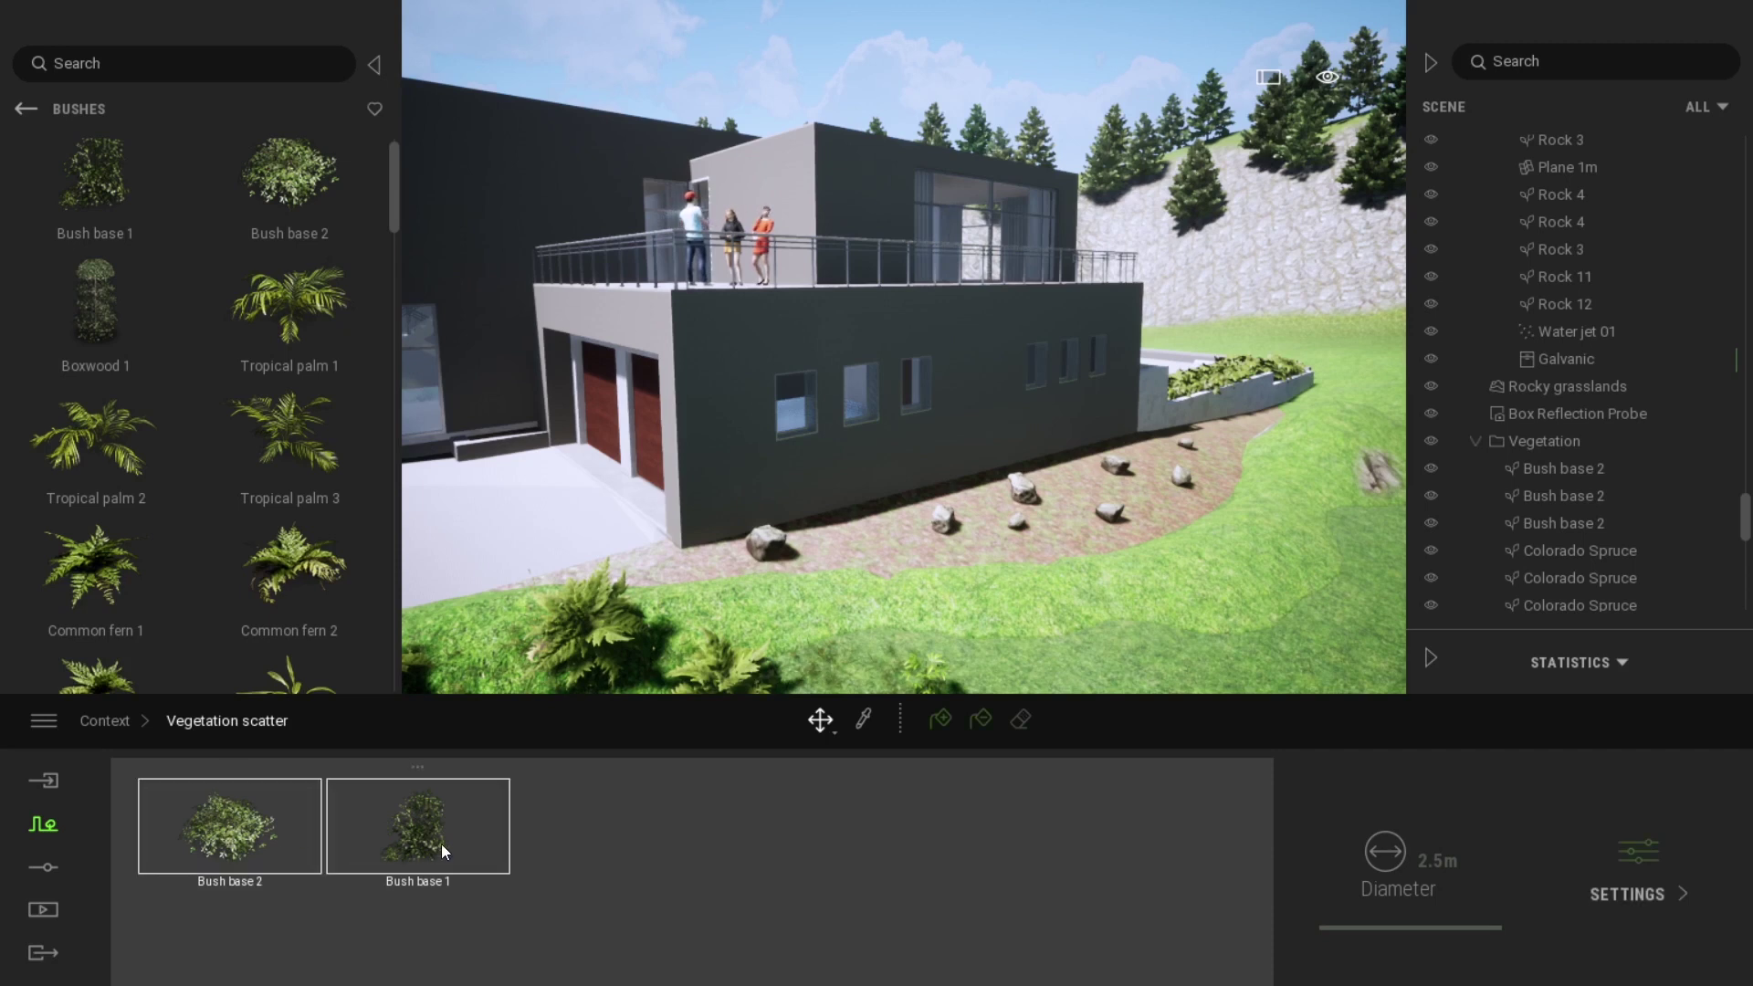
- Scatter the bushes across the slope beside the house and shrink them to 23% size
click(947, 719)
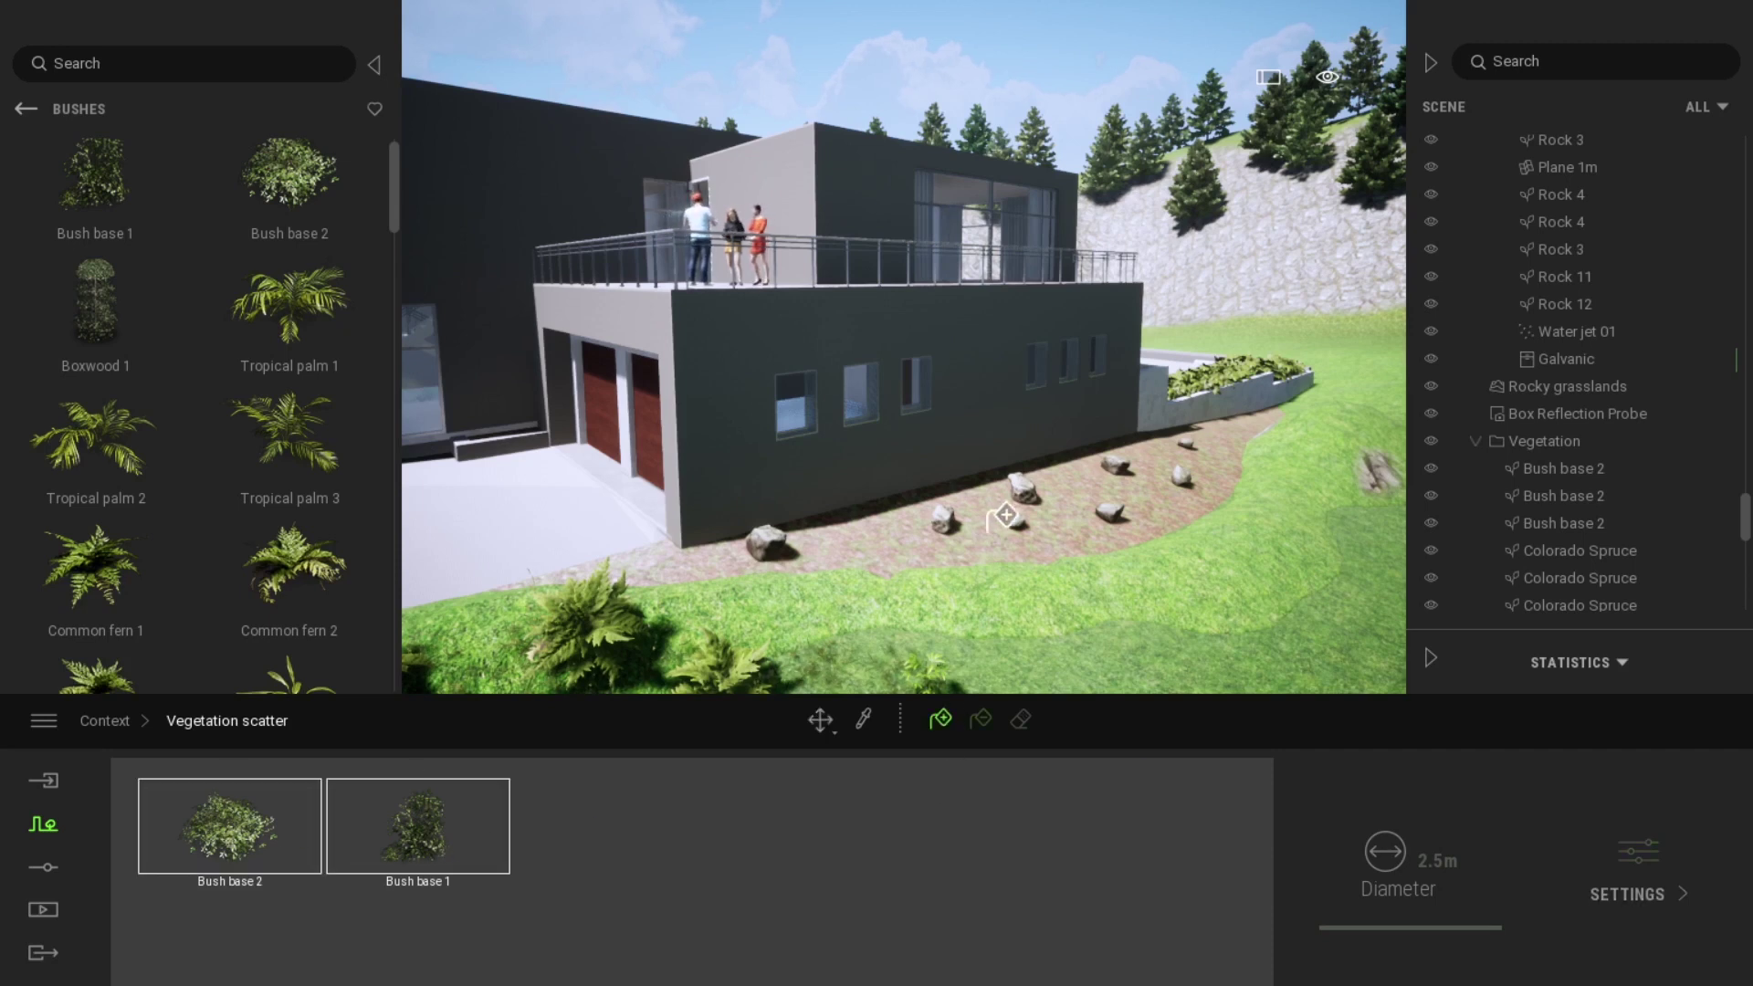
click(1003, 514)
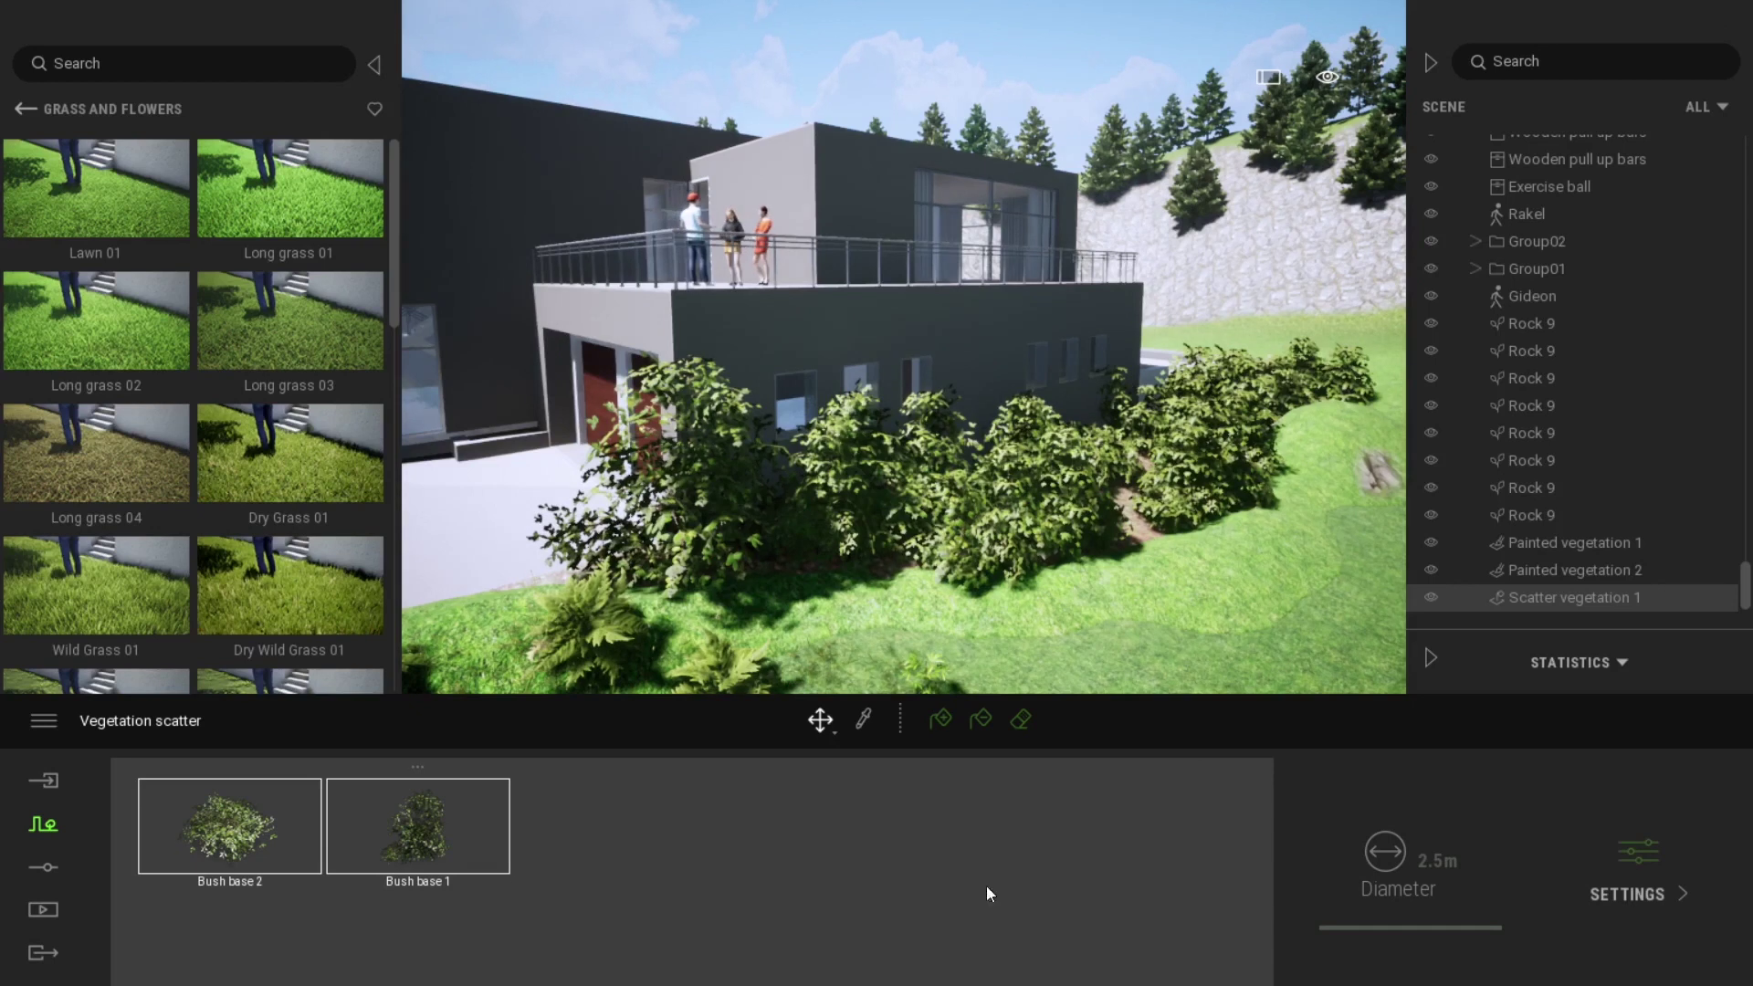
click(1640, 854)
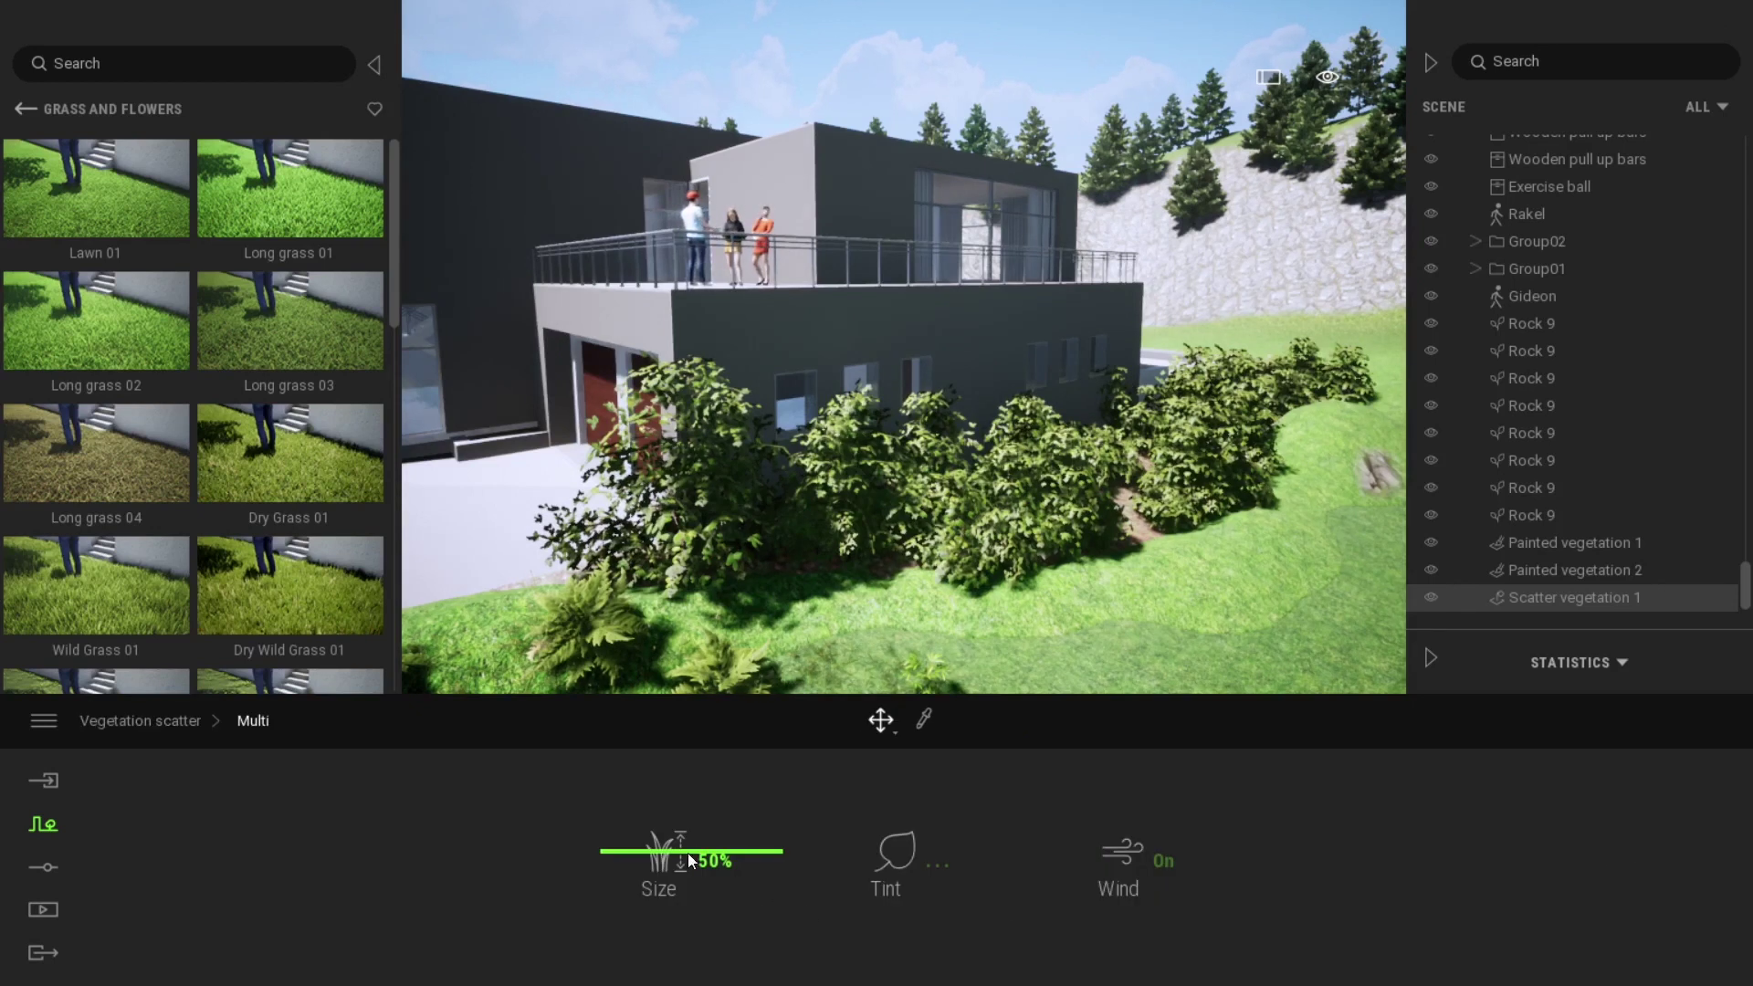
drag(676, 852, 683, 912)
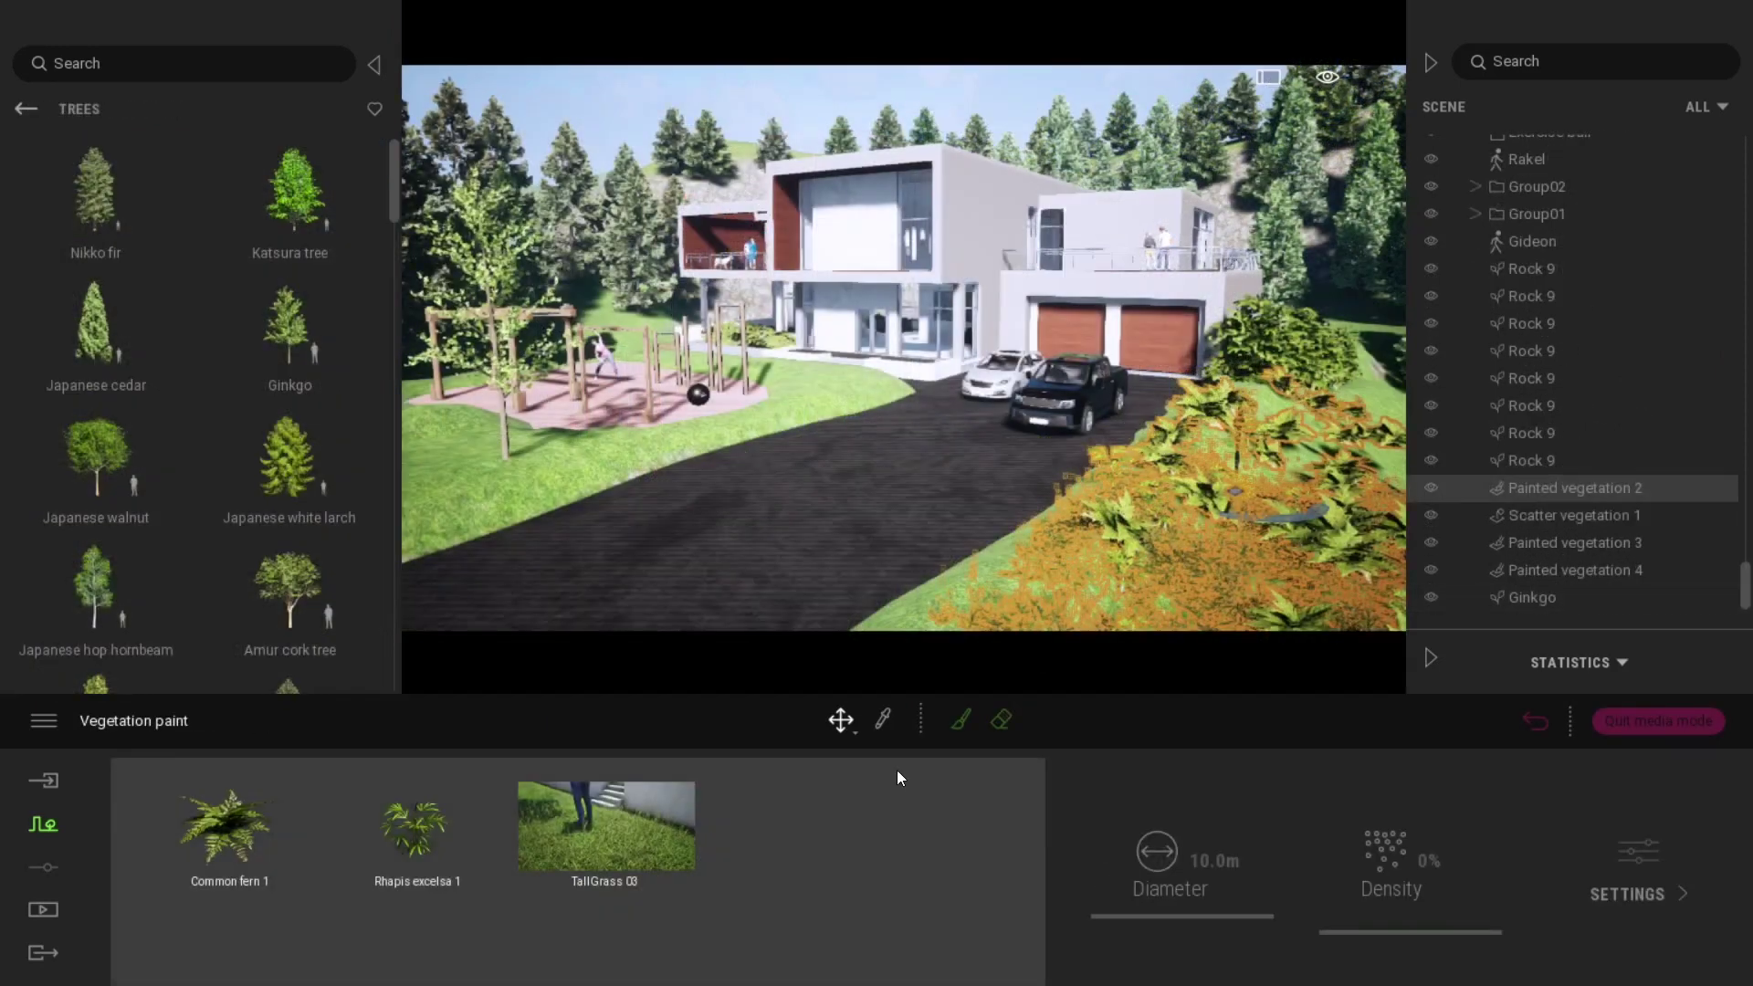
- Remove TallGrass 03 from the planting and reselect Painted vegetation 2
drag(607, 830, 1076, 238)
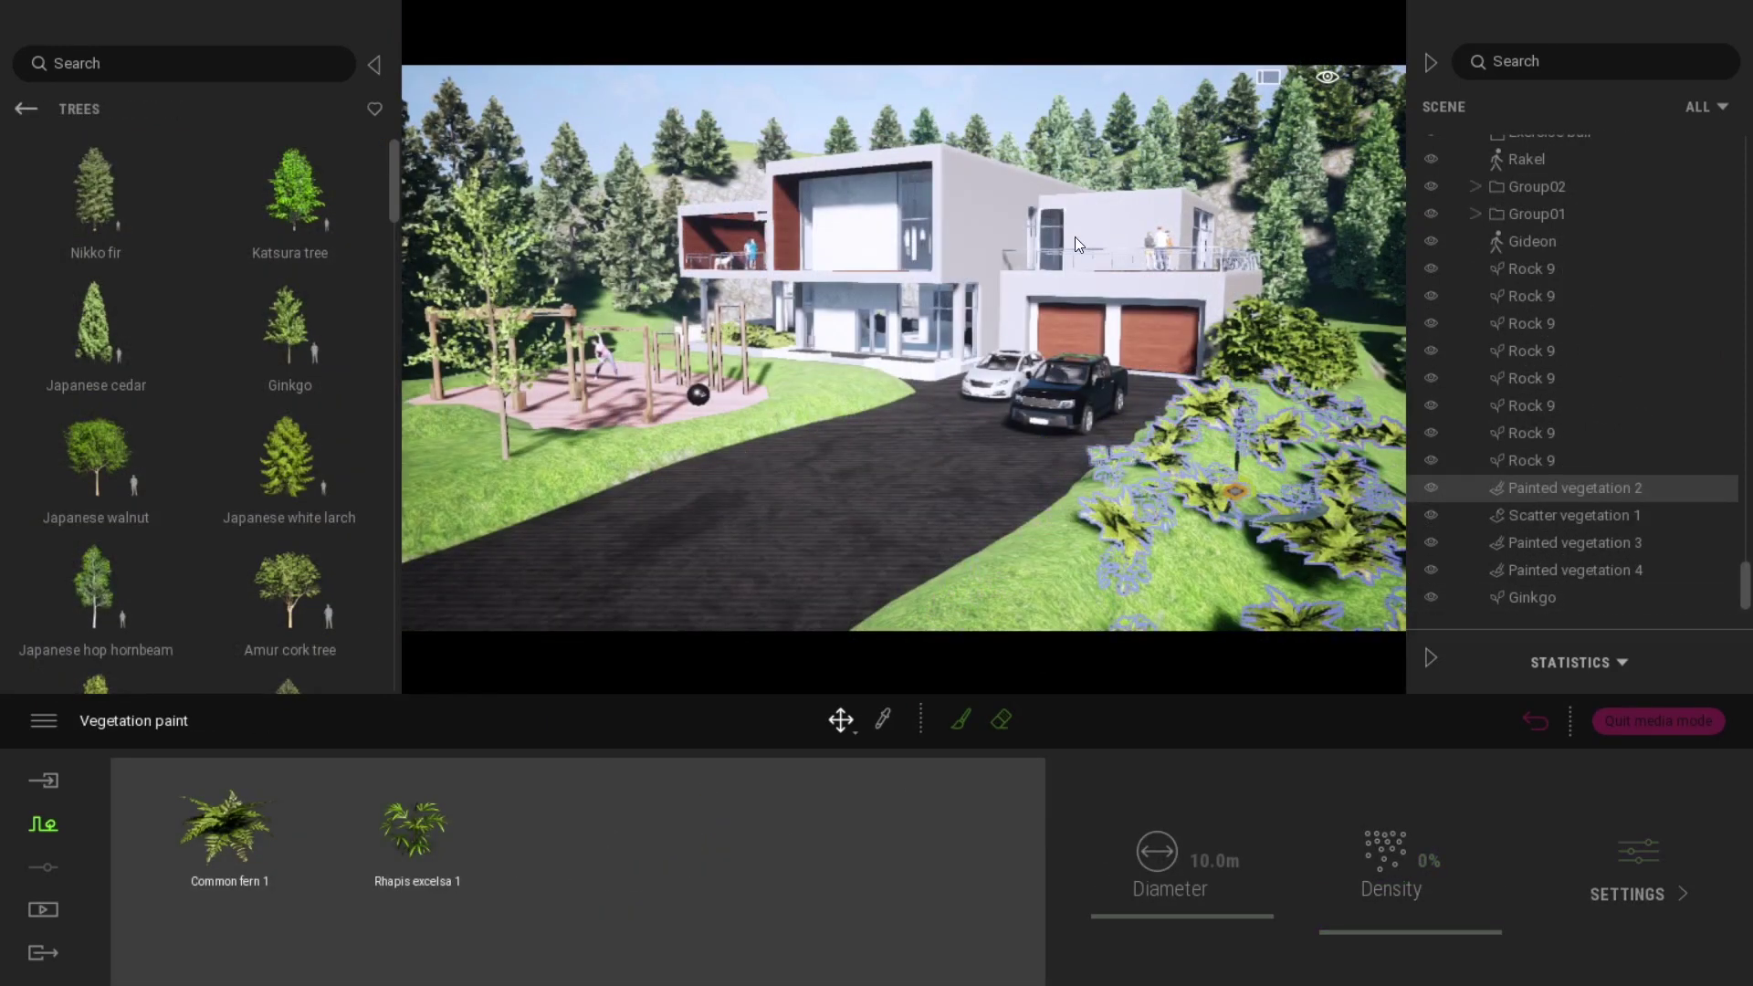
key(Escape)
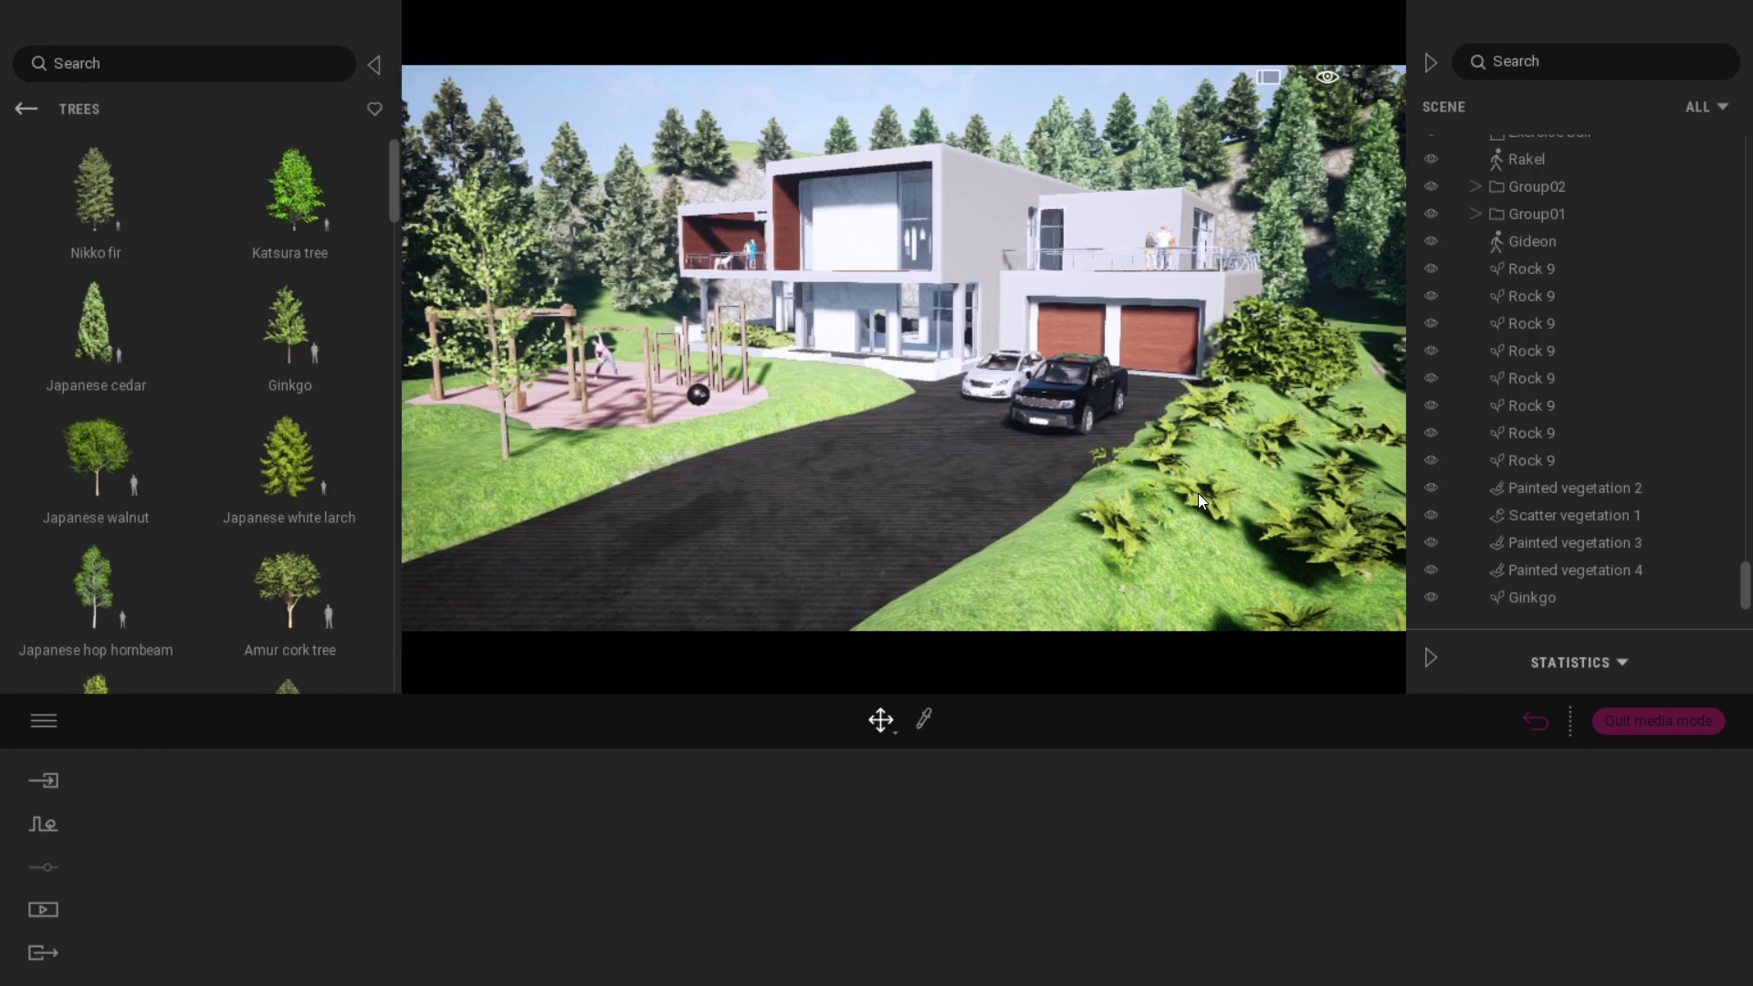
click(1199, 494)
- Add Poppies from Grass and flowers to the planting at 30% density
click(42, 107)
click(280, 340)
scroll(344, 512, down, 5)
scroll(290, 331, up, 1)
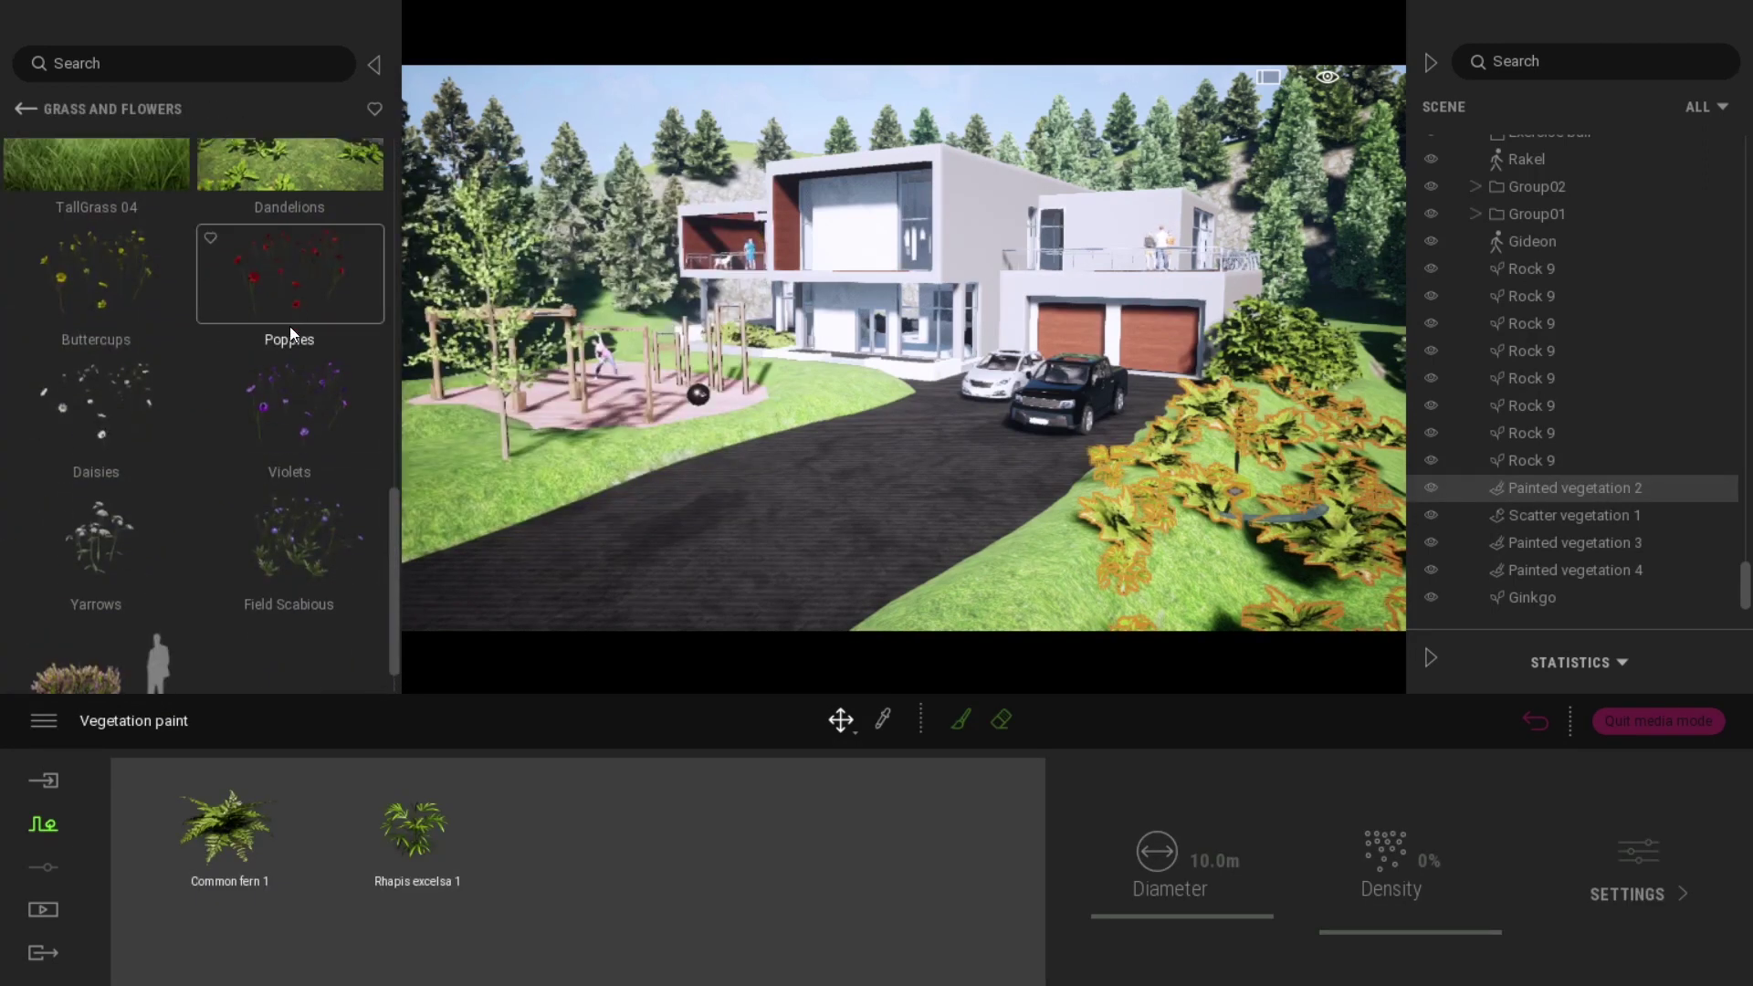
drag(289, 326, 575, 851)
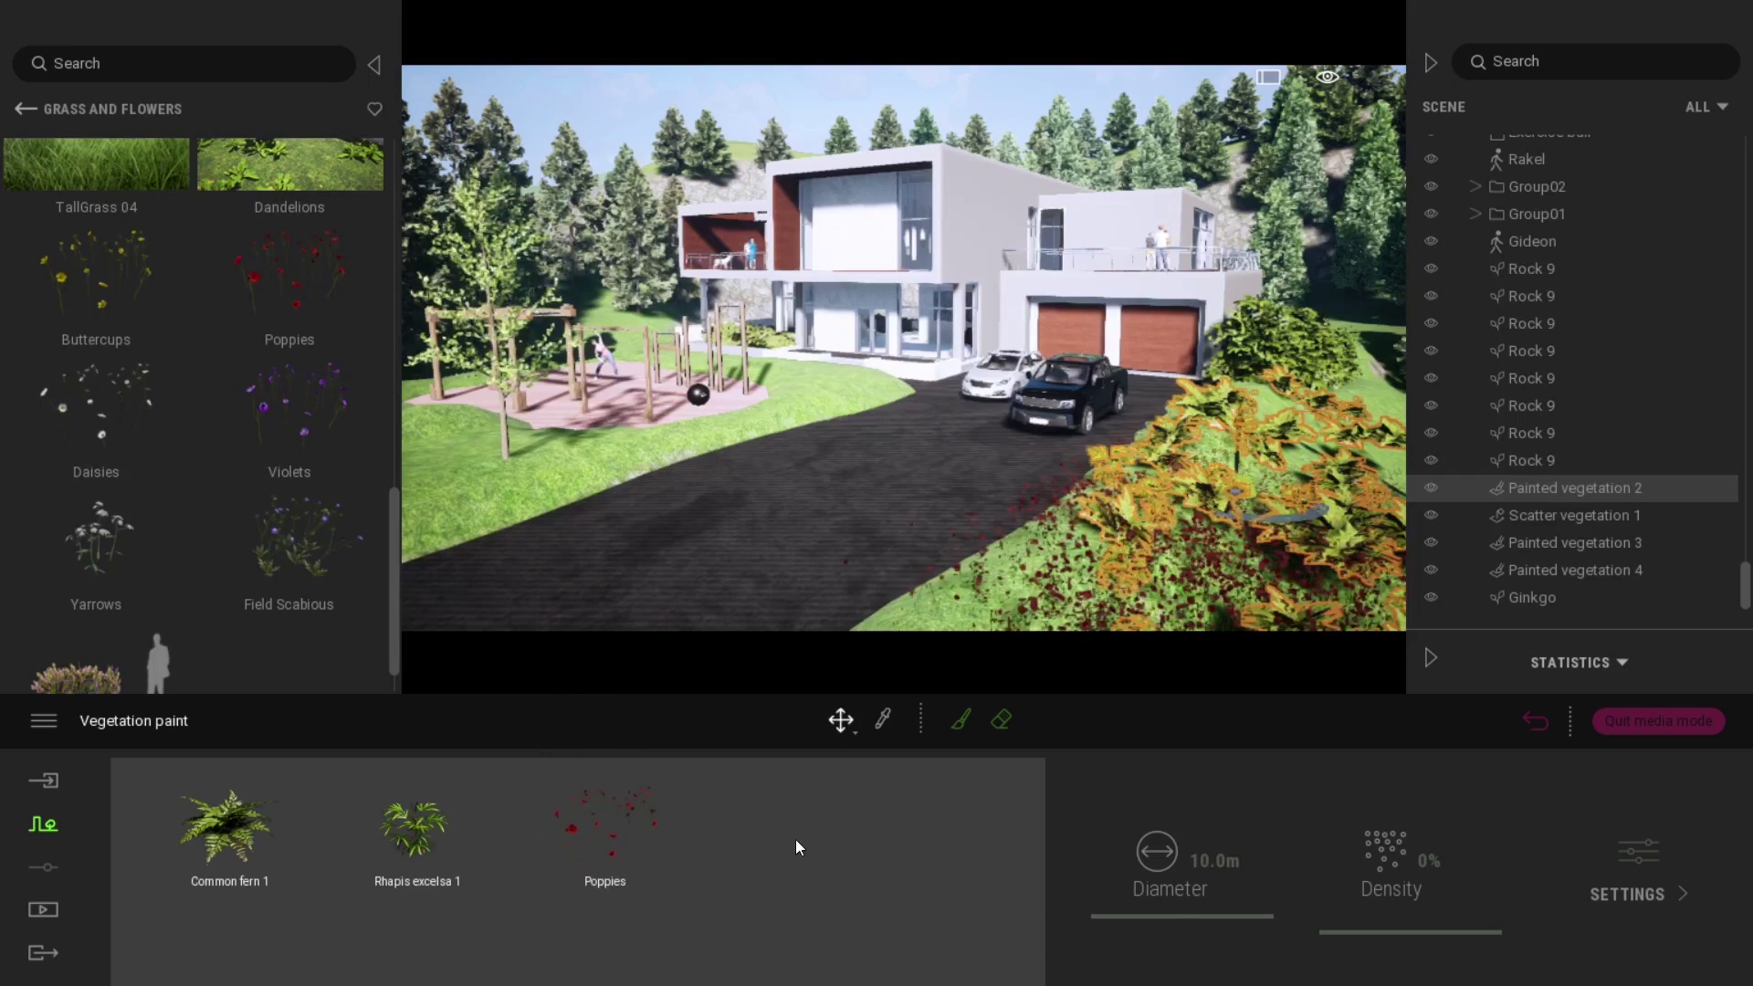
click(620, 831)
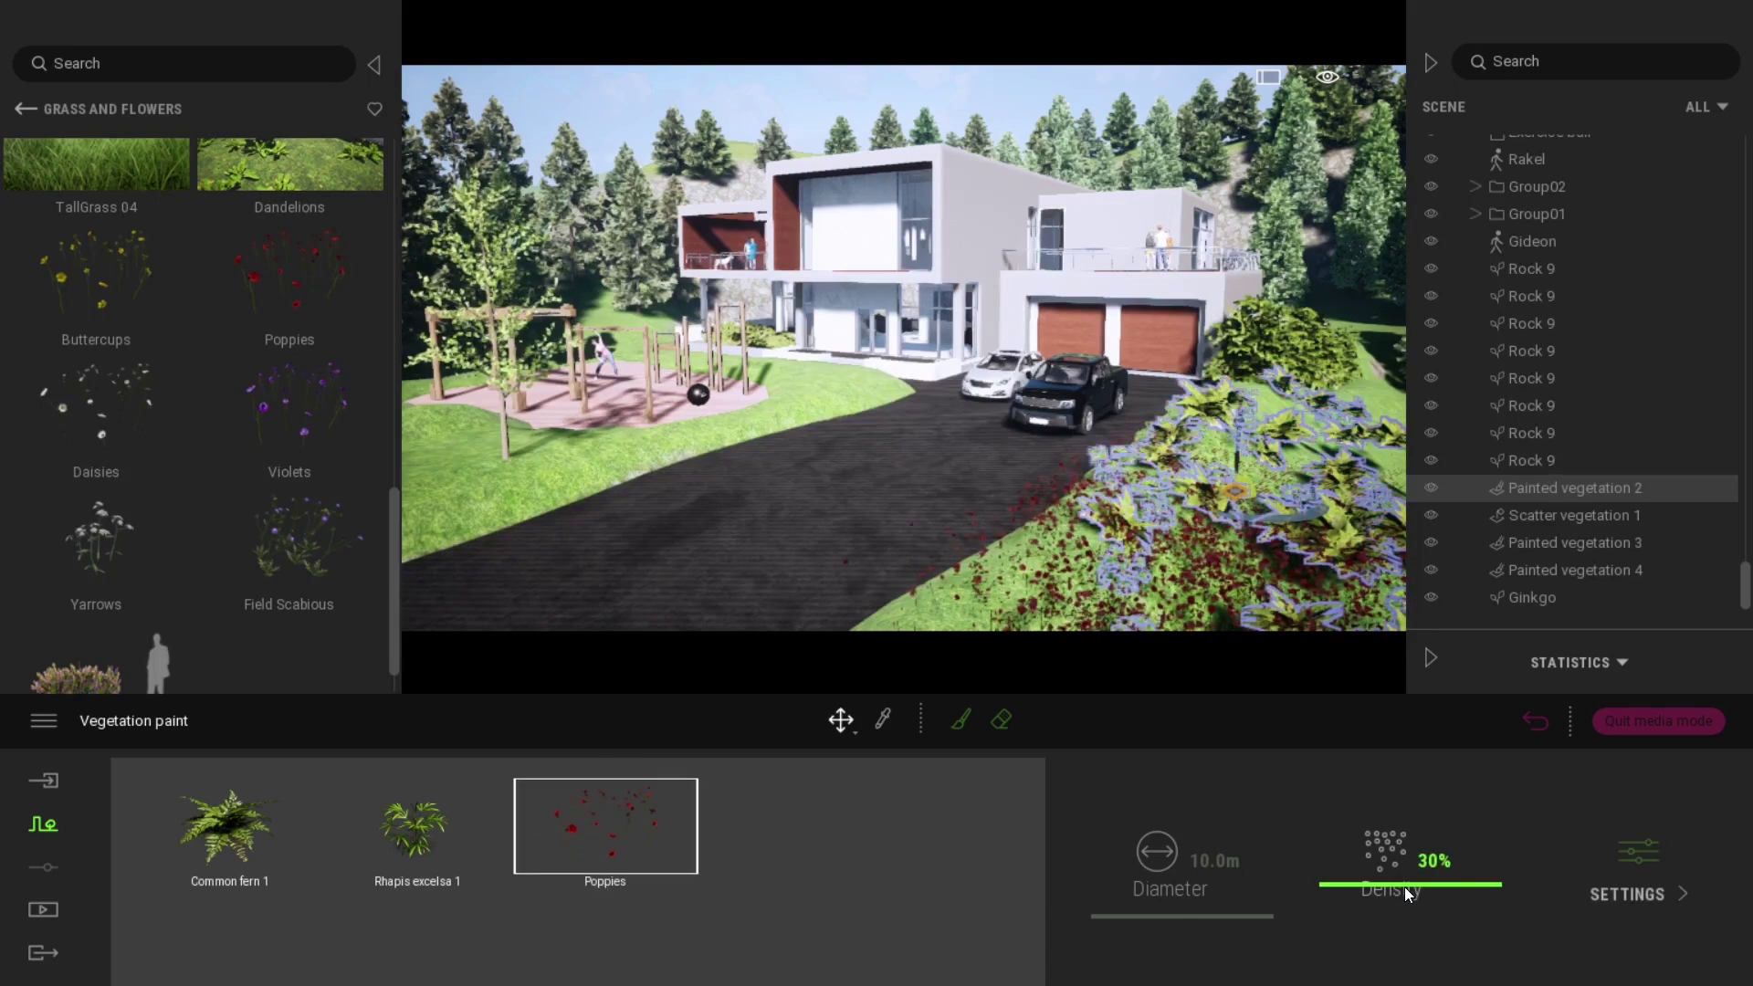
key(Escape)
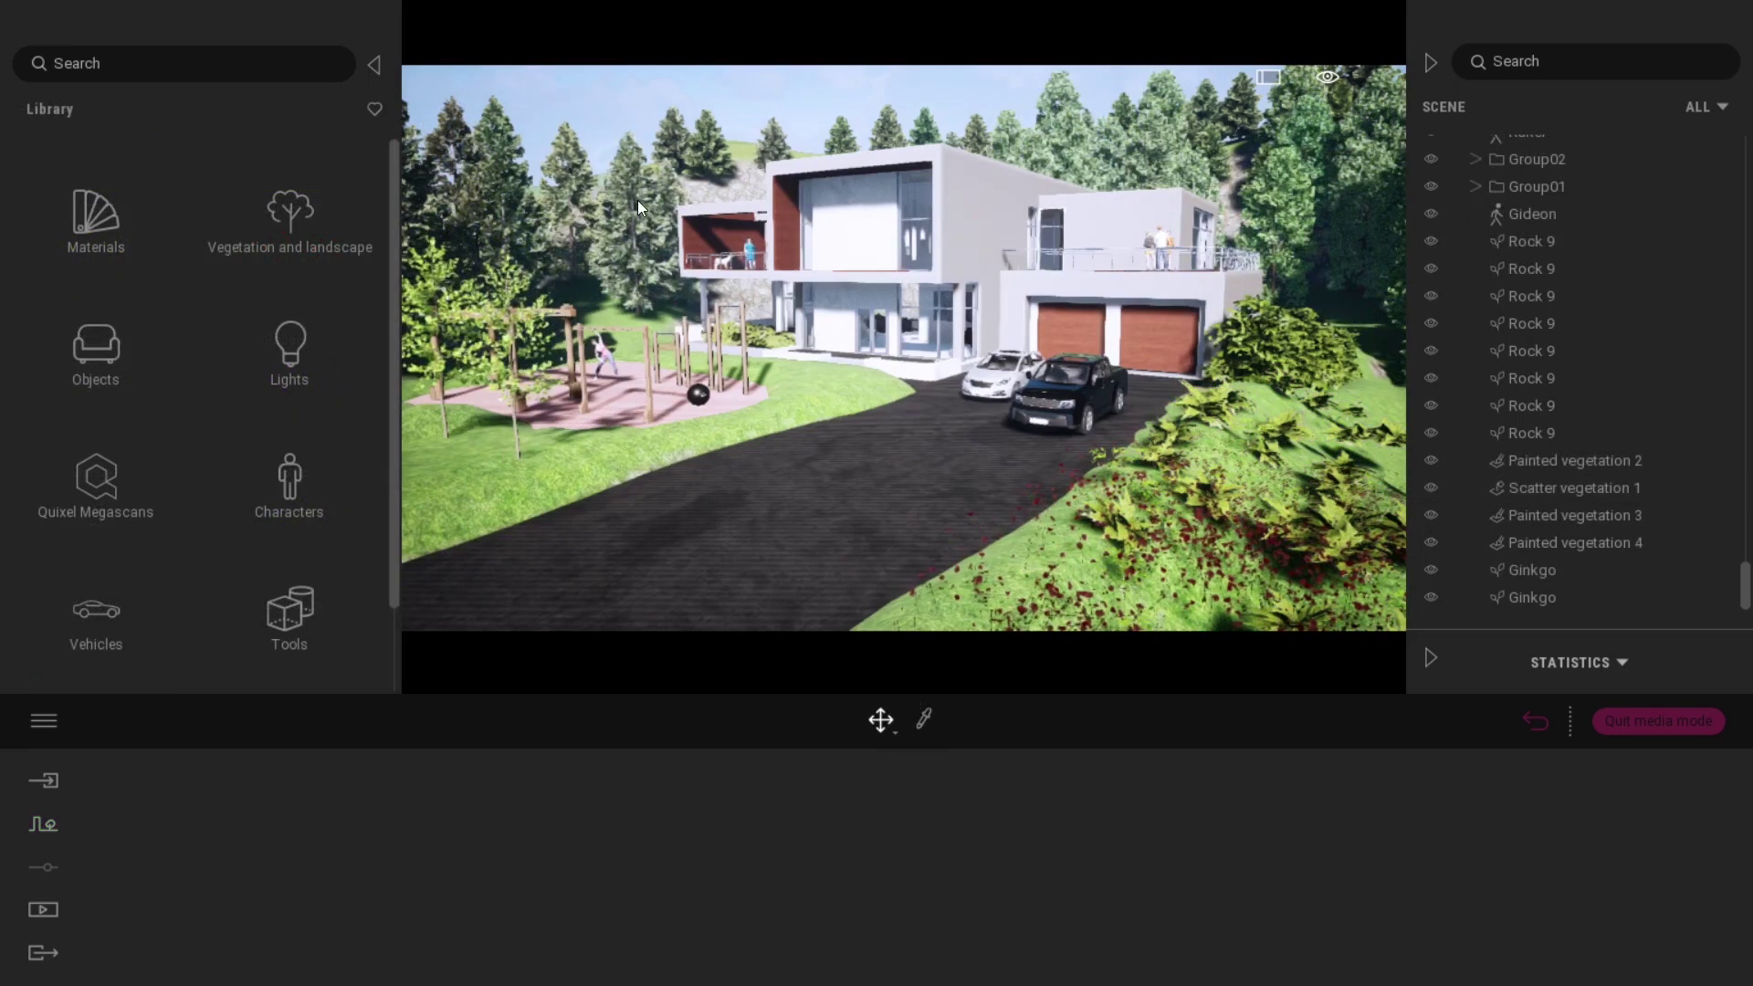
- Lower the painted spruce forest's age to 79% and the cedar forest's to 77%
double_click(635, 225)
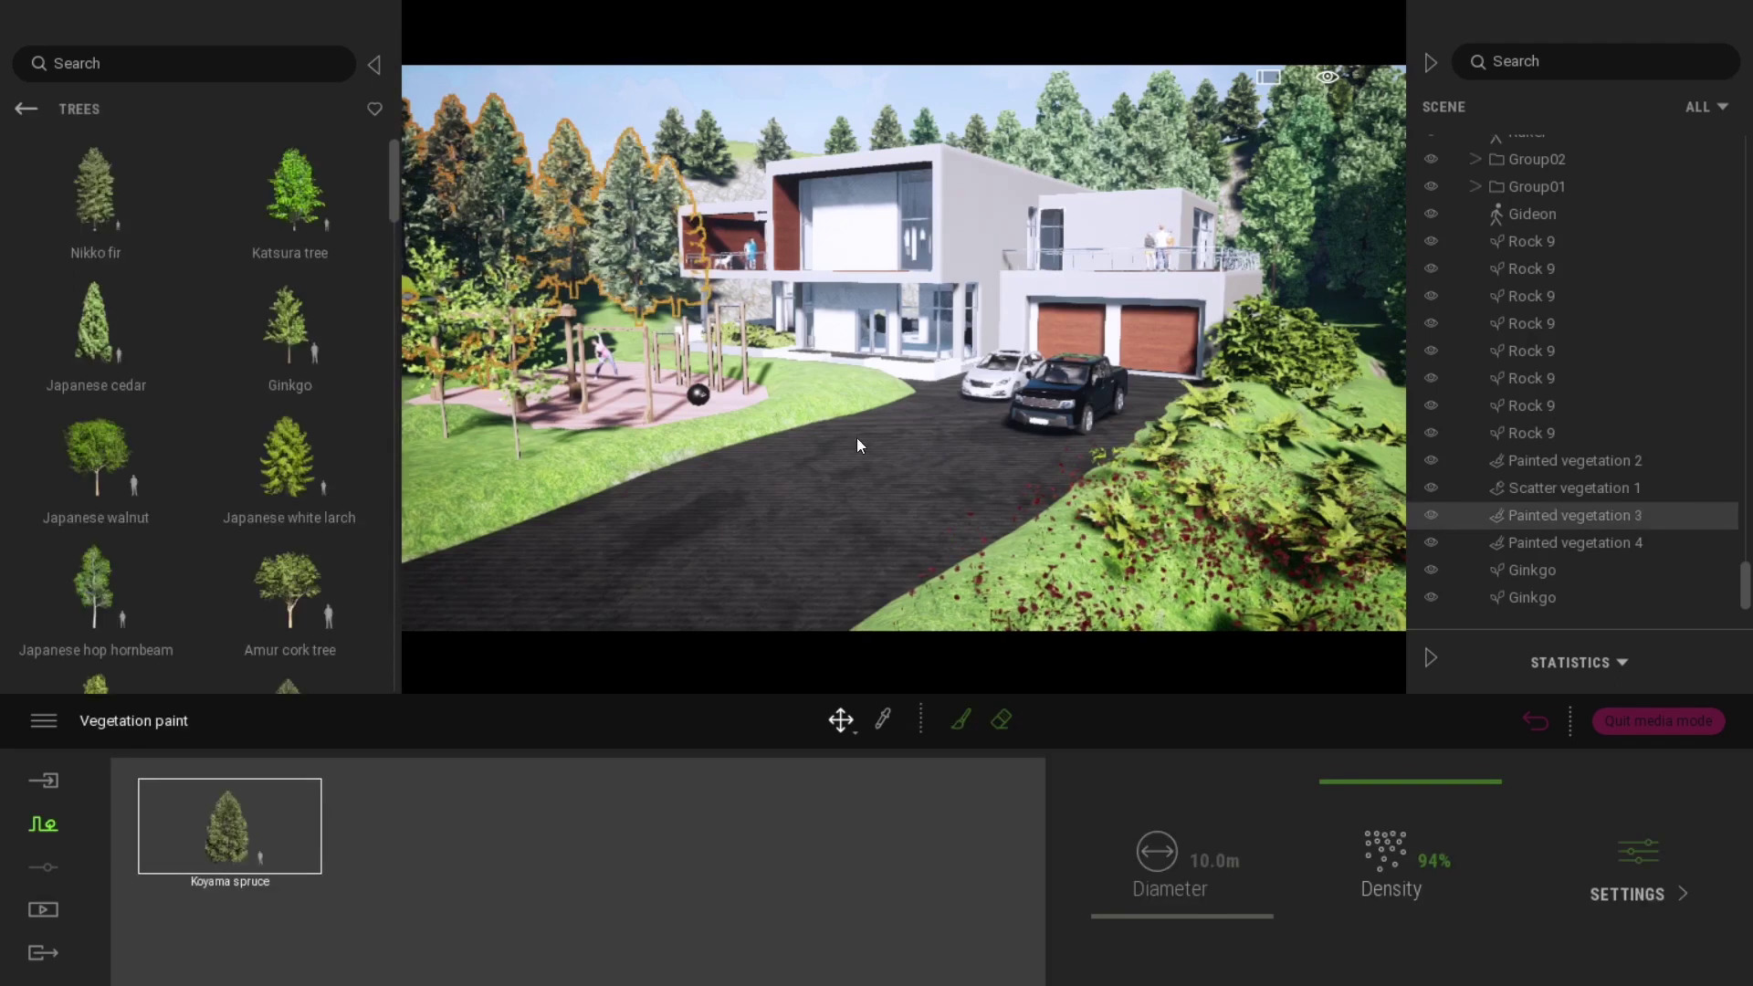
click(1606, 858)
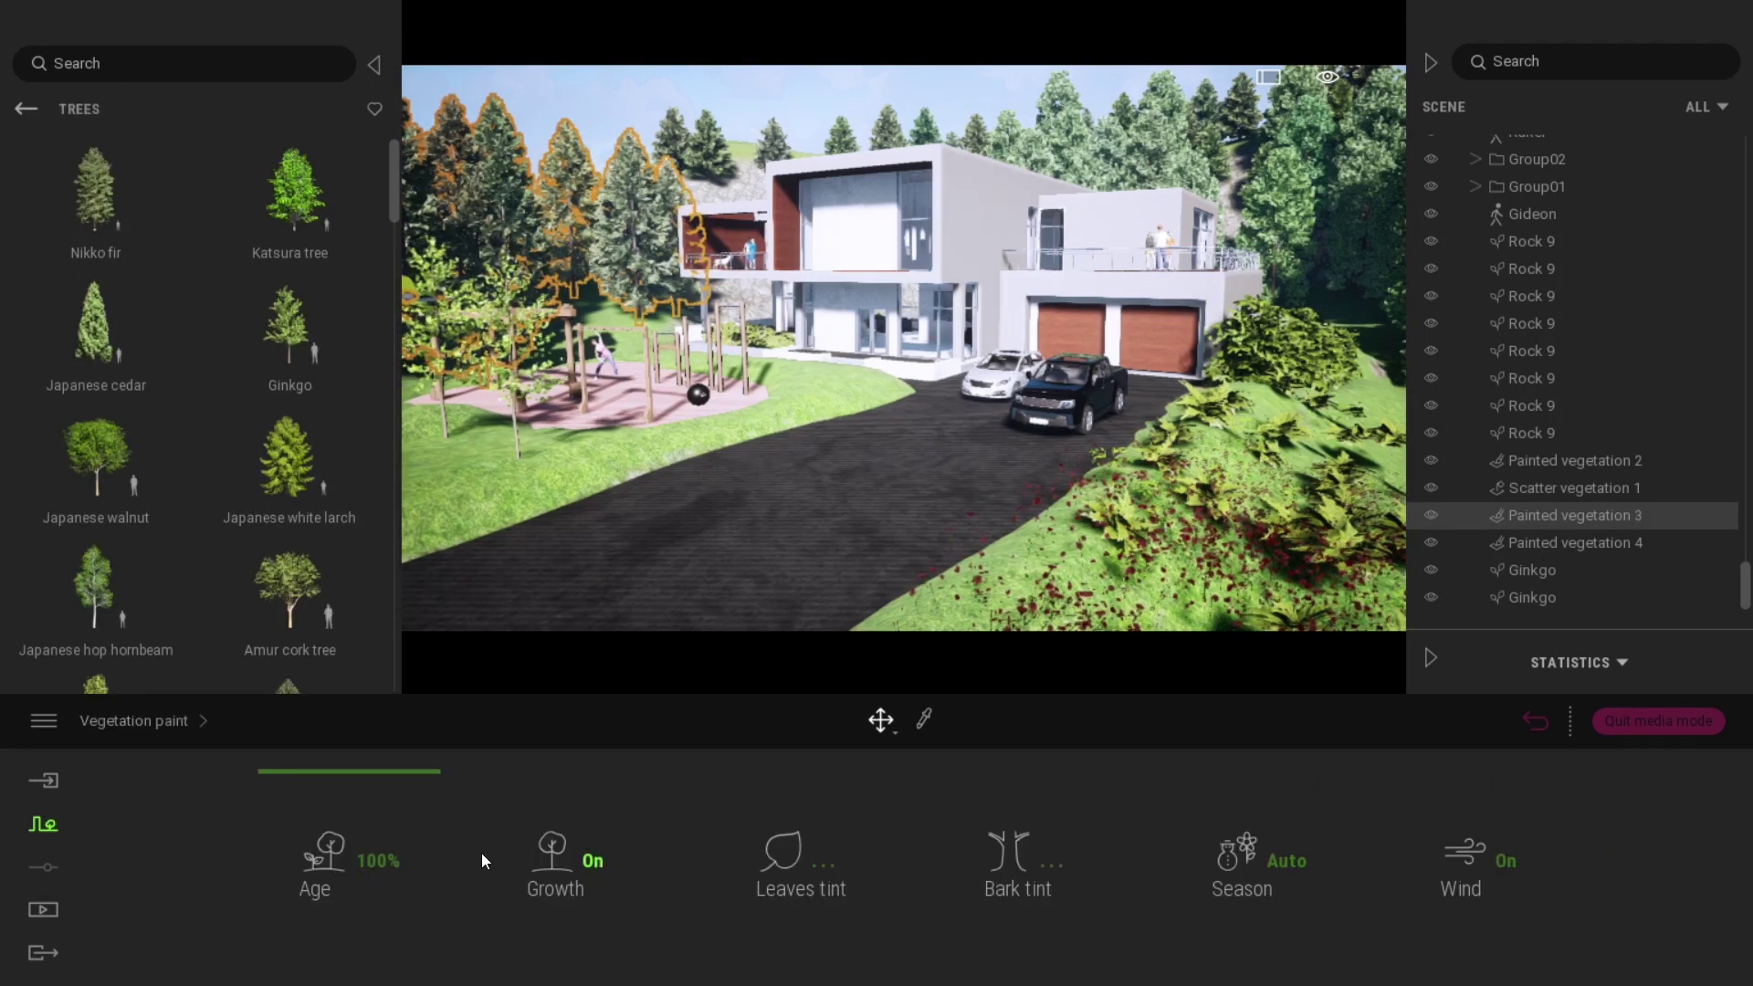
drag(330, 771, 328, 788)
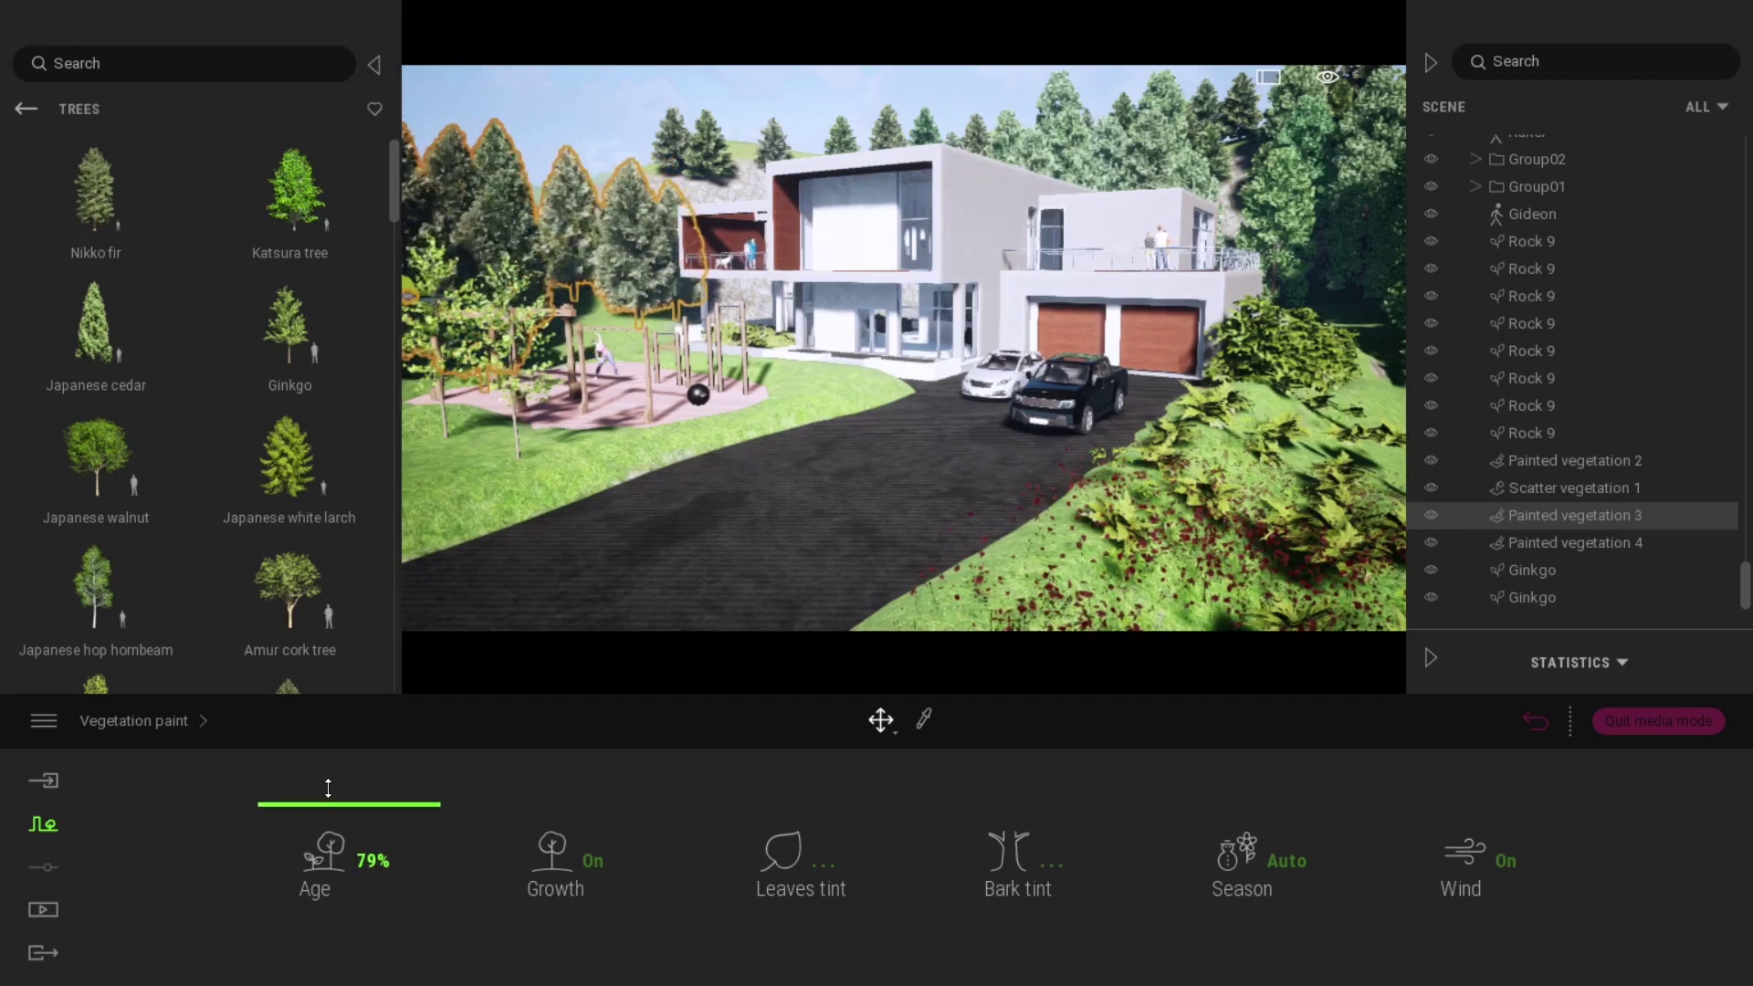
double_click(1294, 209)
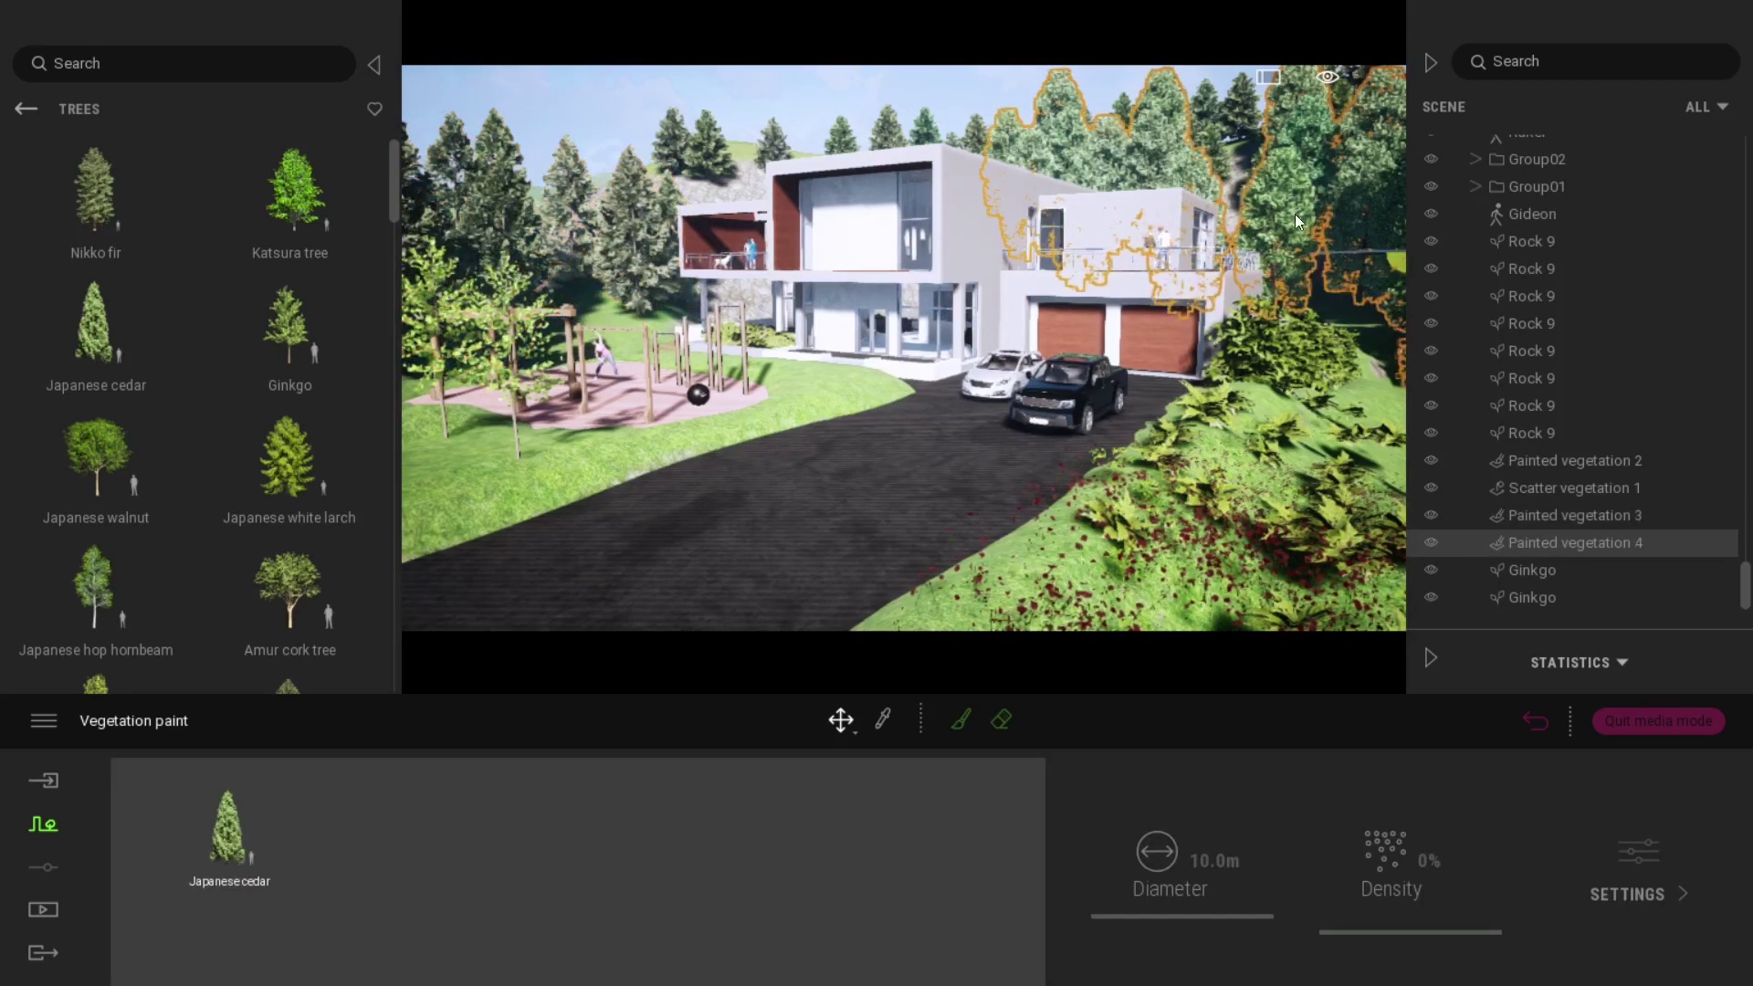
click(1639, 859)
drag(278, 802, 305, 814)
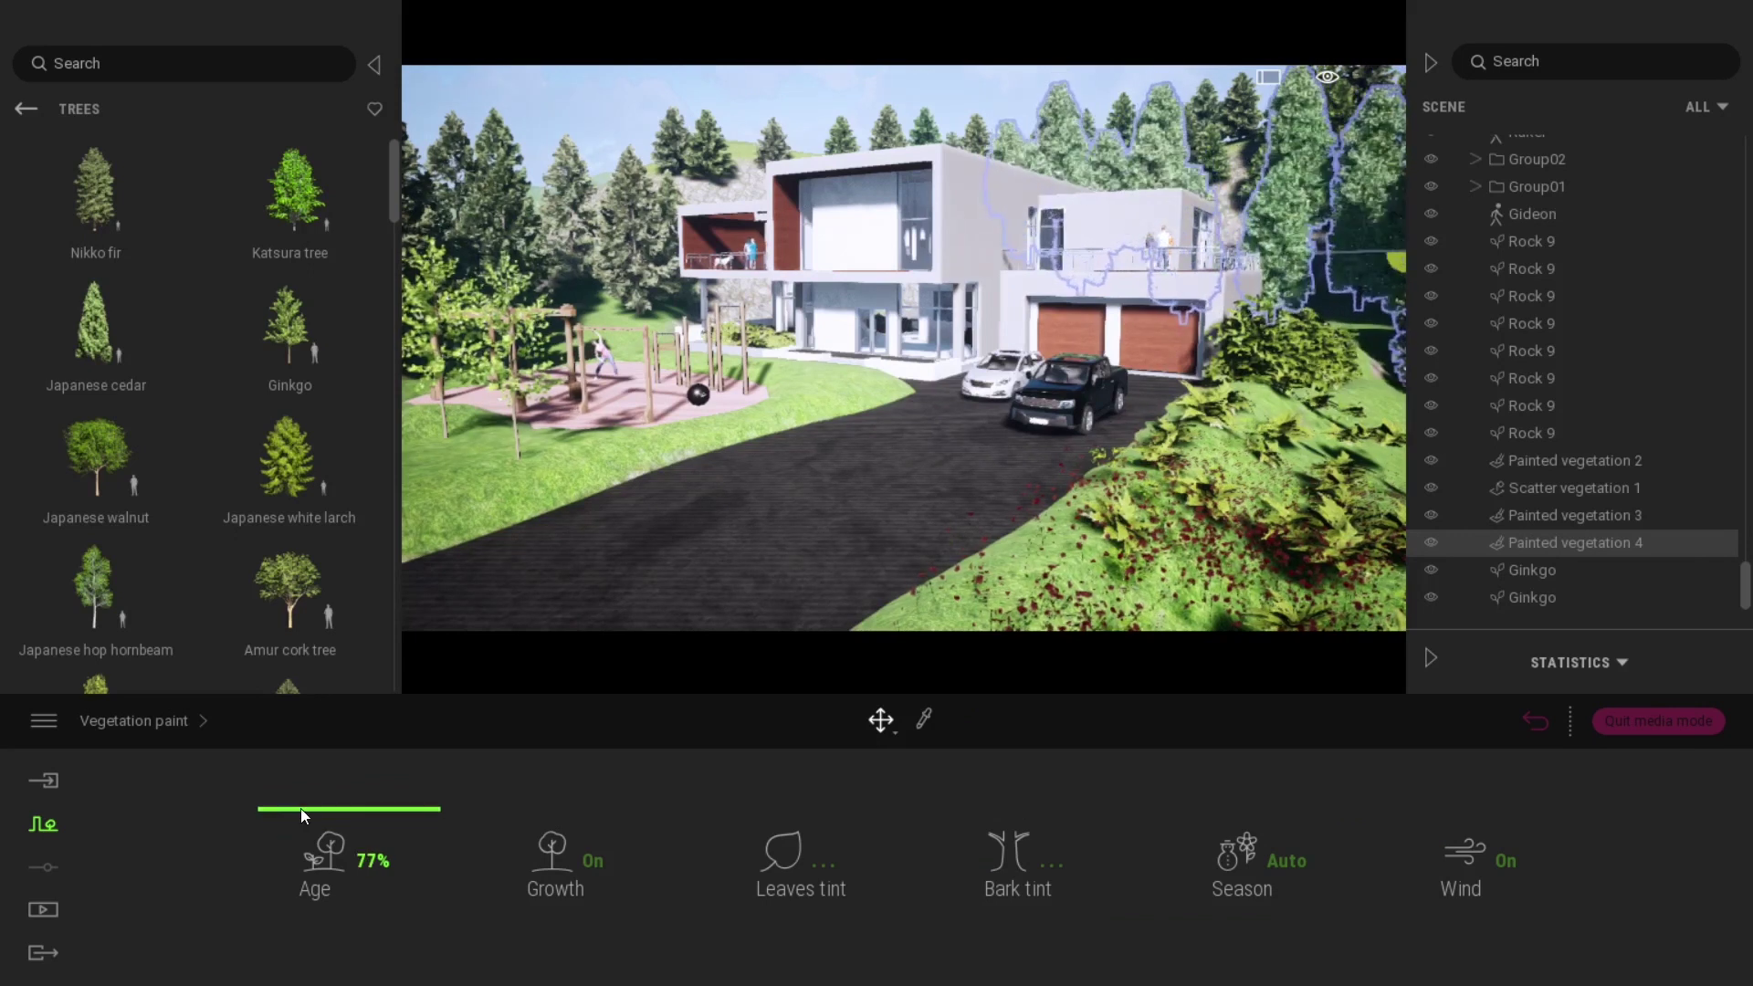
- Grow the Ginkgo tree beside the playground to 9.0m tall
click(510, 417)
click(440, 364)
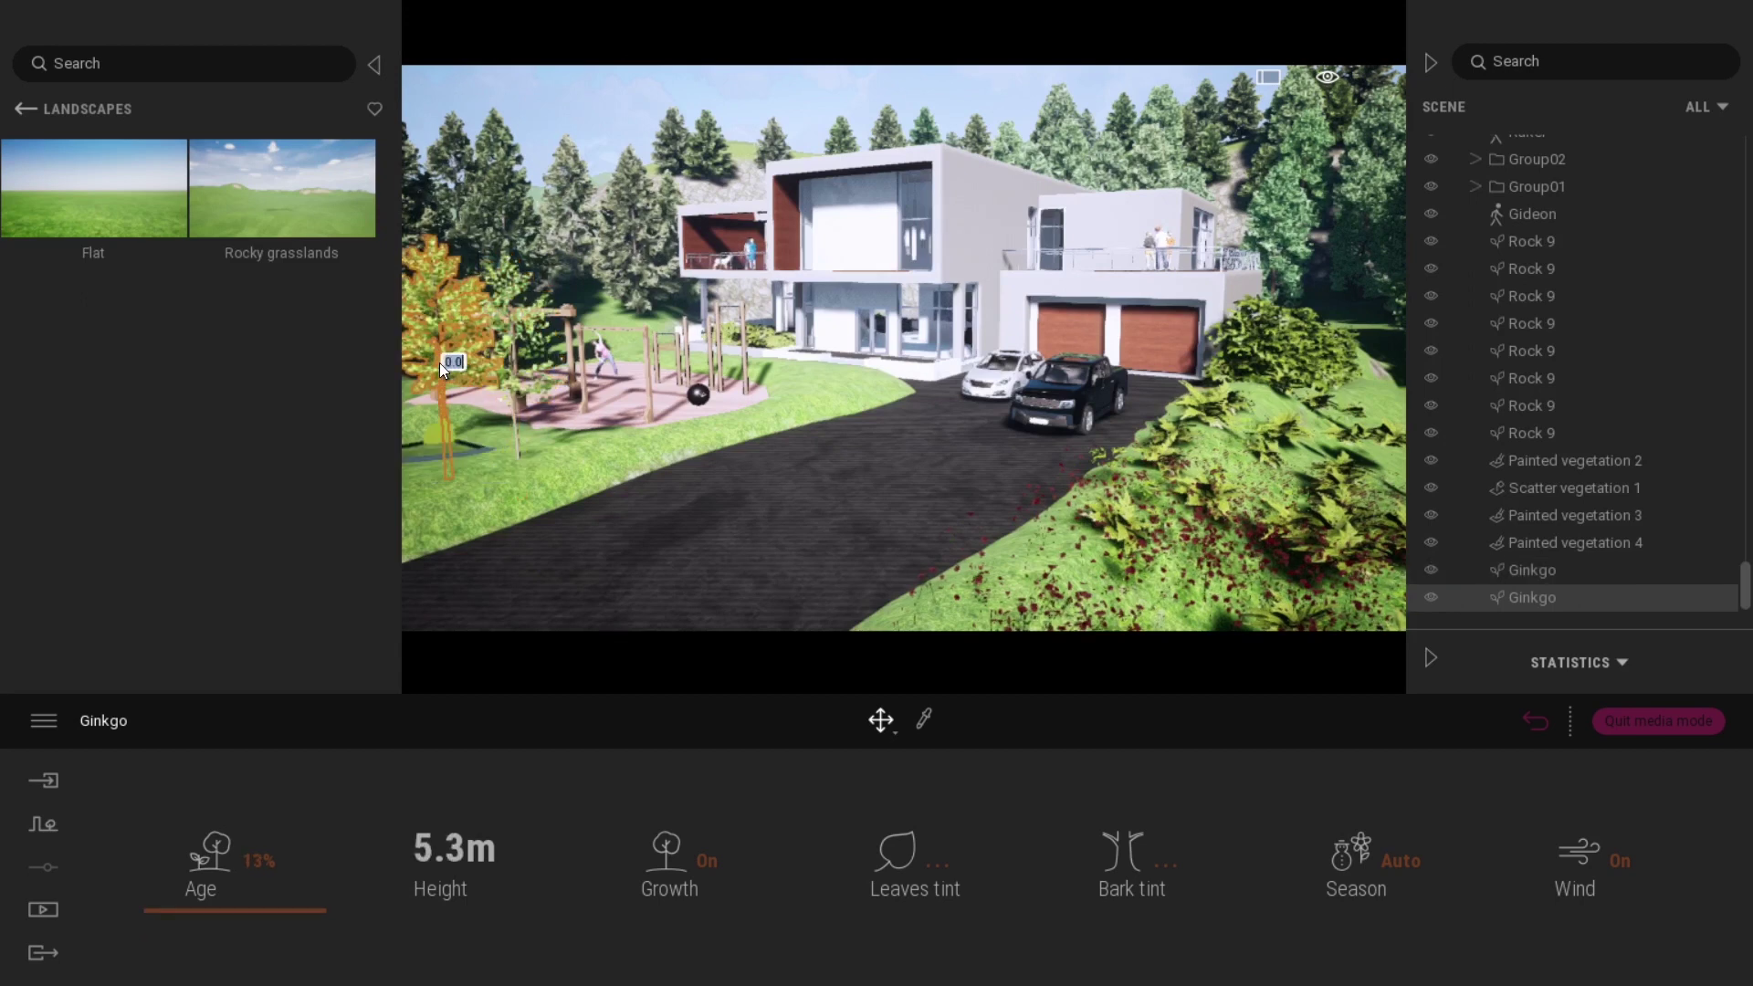
mouse_move(224, 897)
mouse_down()
mouse_move(243, 840)
mouse_move(235, 905)
mouse_up()
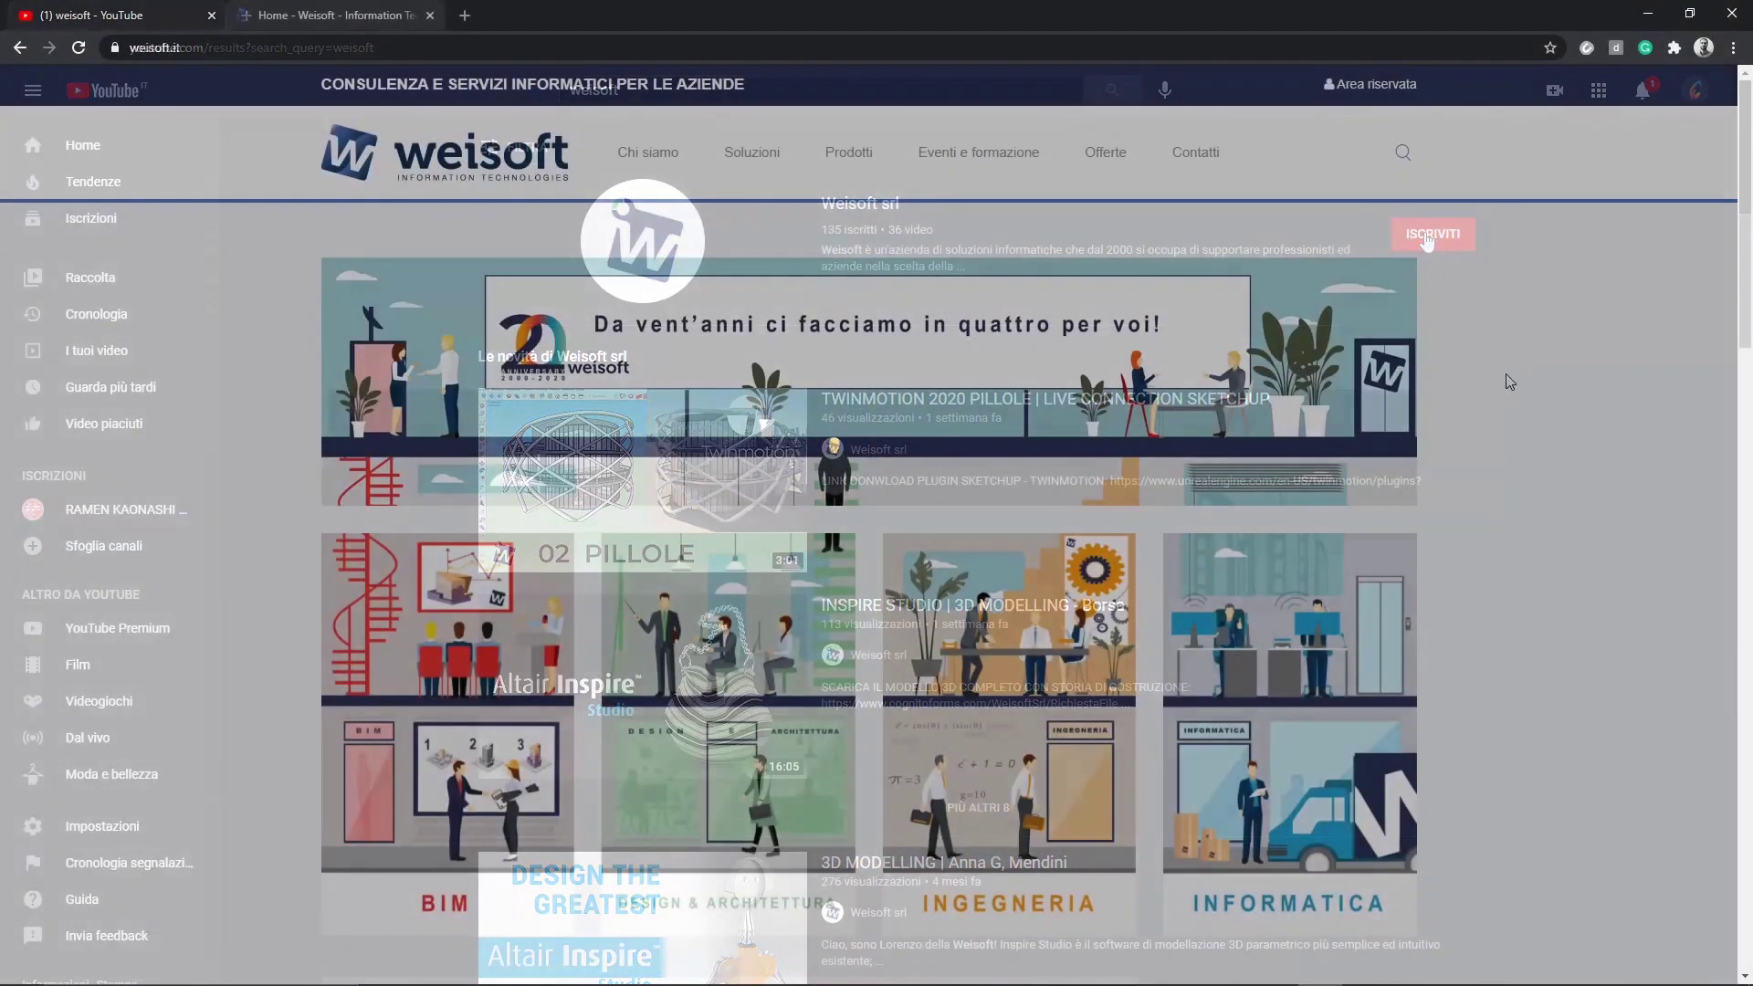
scroll(1508, 375, down, 4)
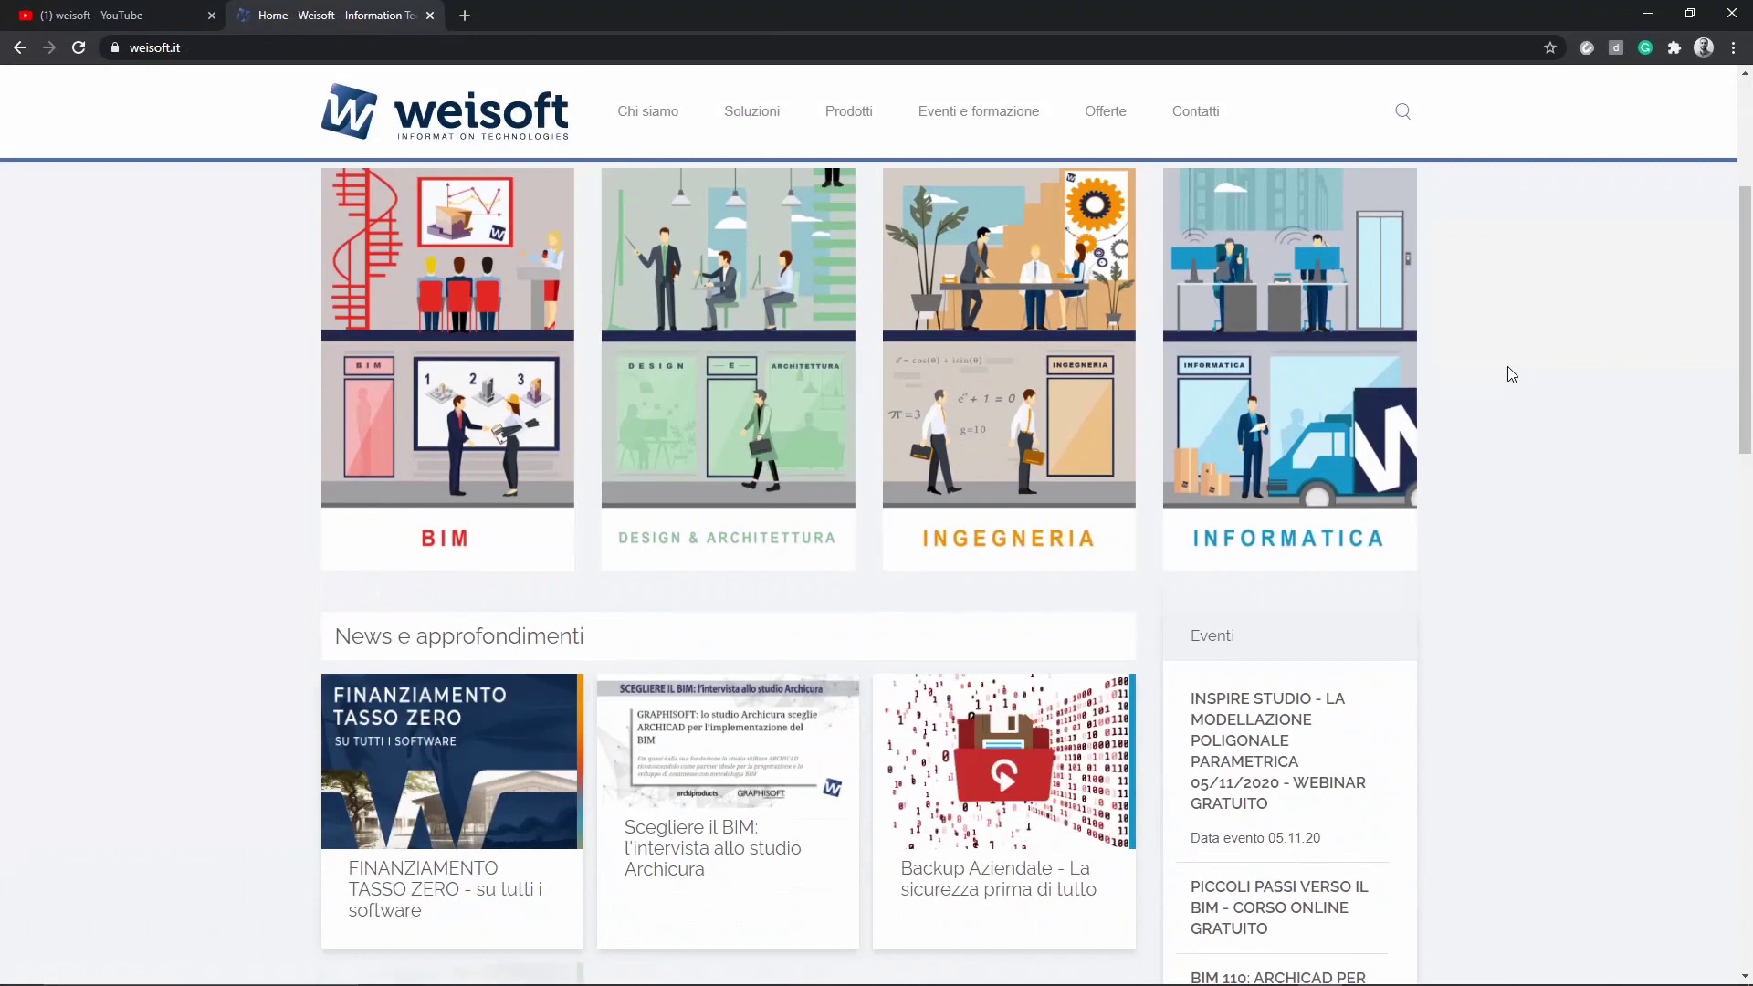
- Scroll the weisoft.it homepage past the news and Archicad 24 banner to the contact footer
scroll(1510, 373, down, 3)
scroll(1510, 380, down, 3)
scroll(1511, 382, down, 2)
scroll(1510, 383, down, 3)
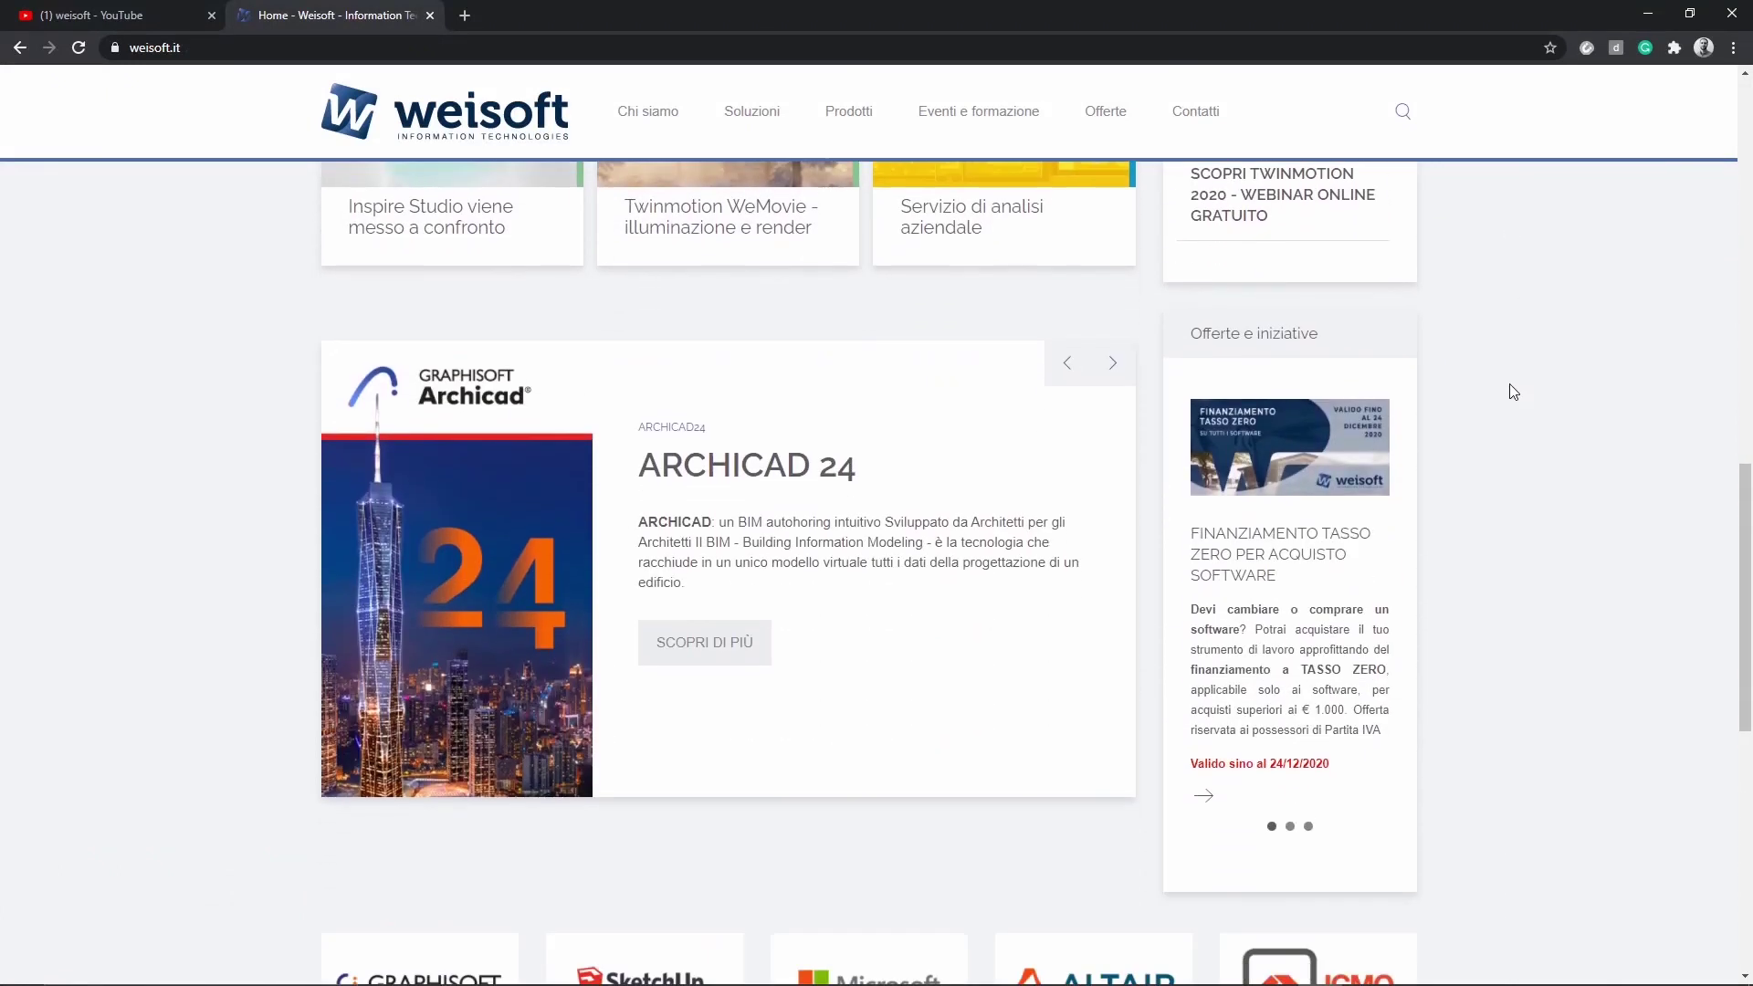
scroll(1509, 385, down, 3)
scroll(1509, 382, down, 2)
scroll(1509, 381, down, 3)
scroll(1510, 383, down, 1)
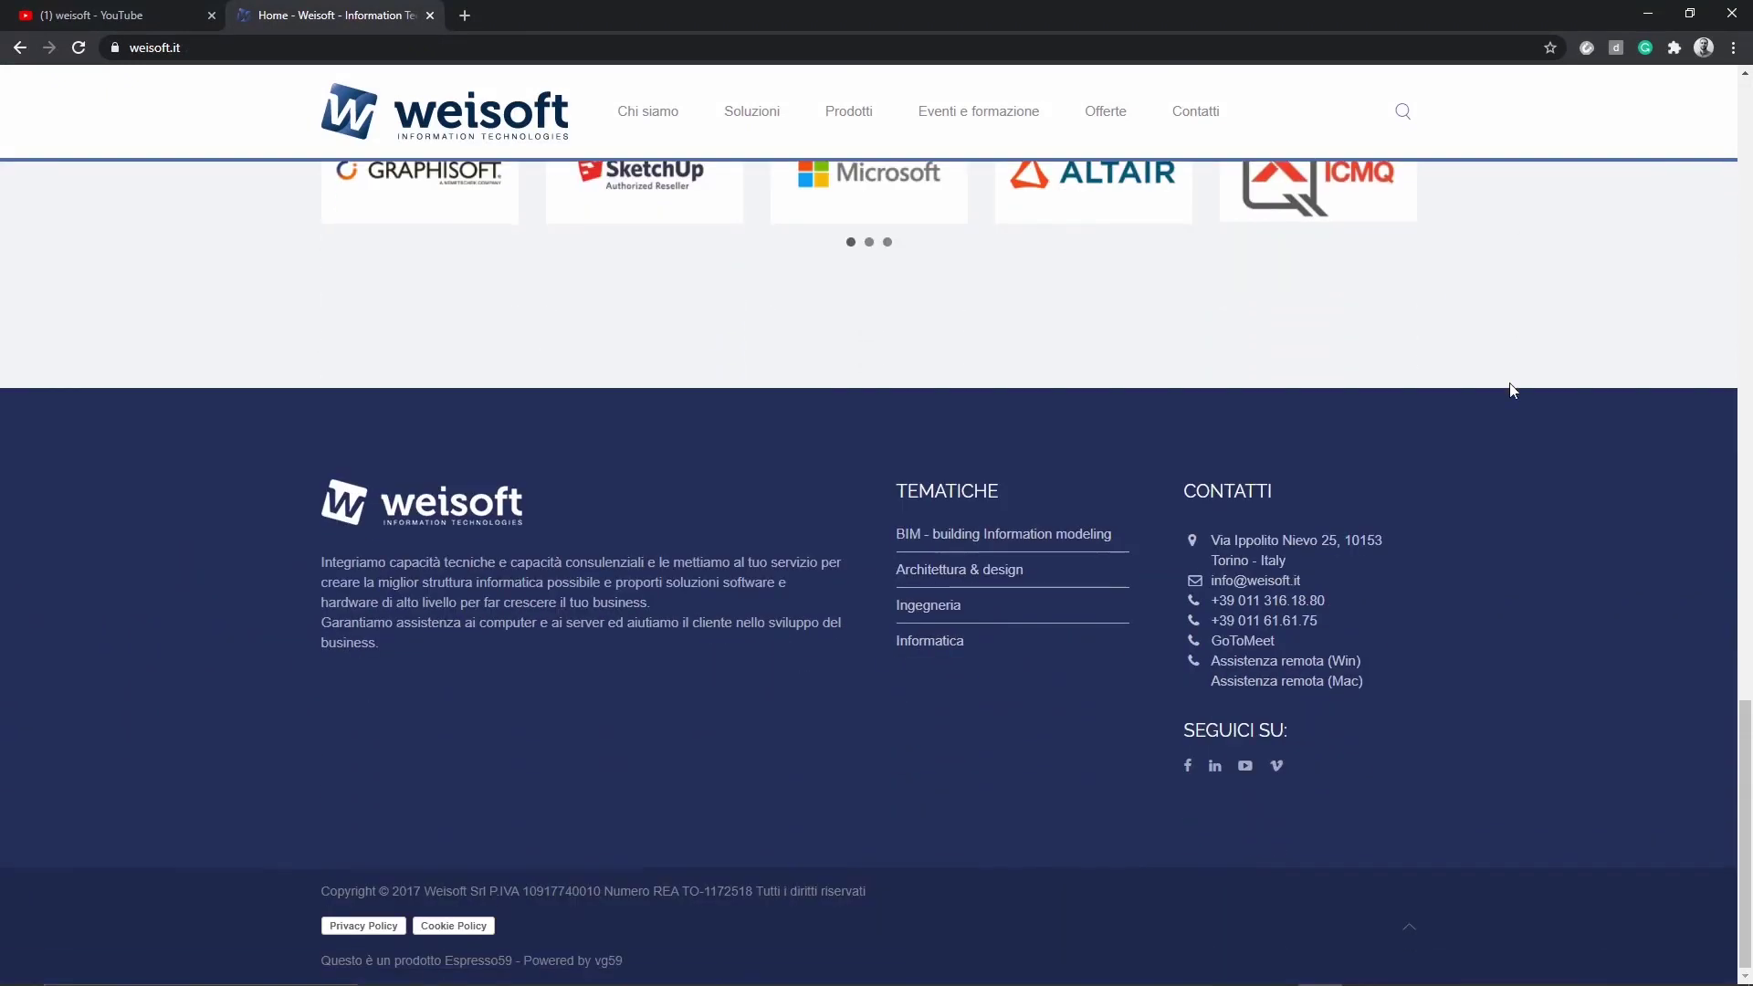